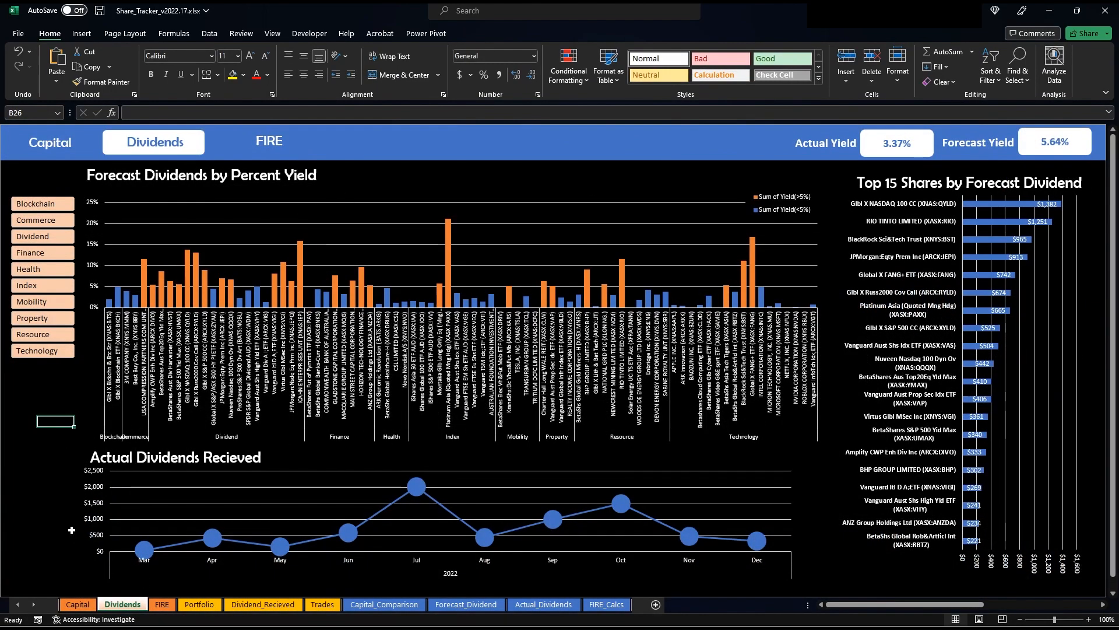
Step: Review the investment and dividend charts on the FIRE dashboard, and bring up the first rows of the FIRE_Calcs sheet
click(162, 606)
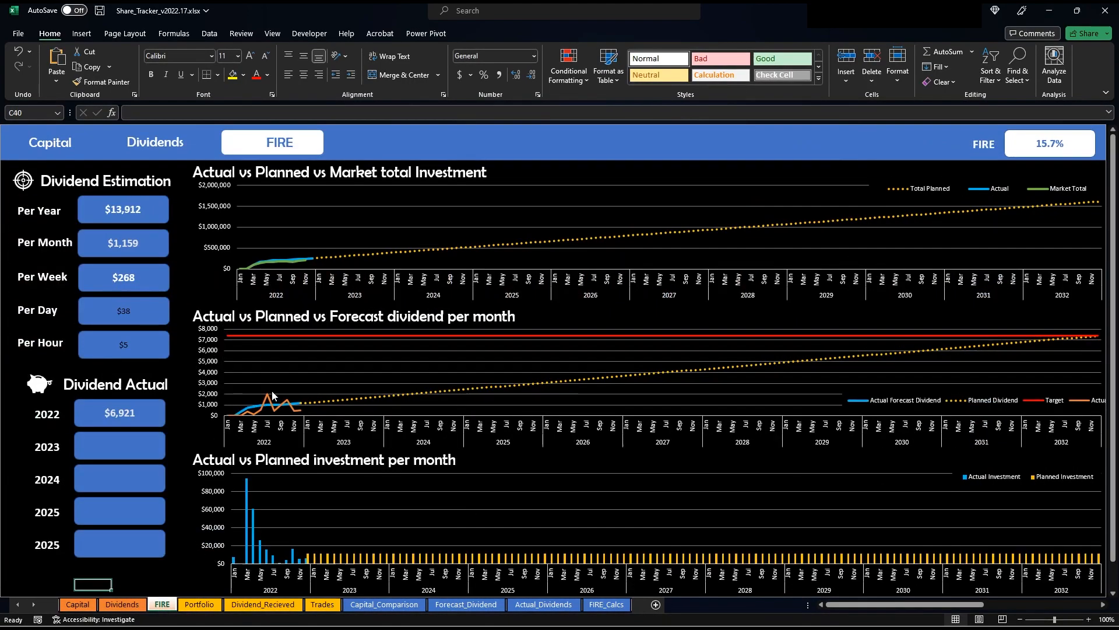
mouse_move(272, 394)
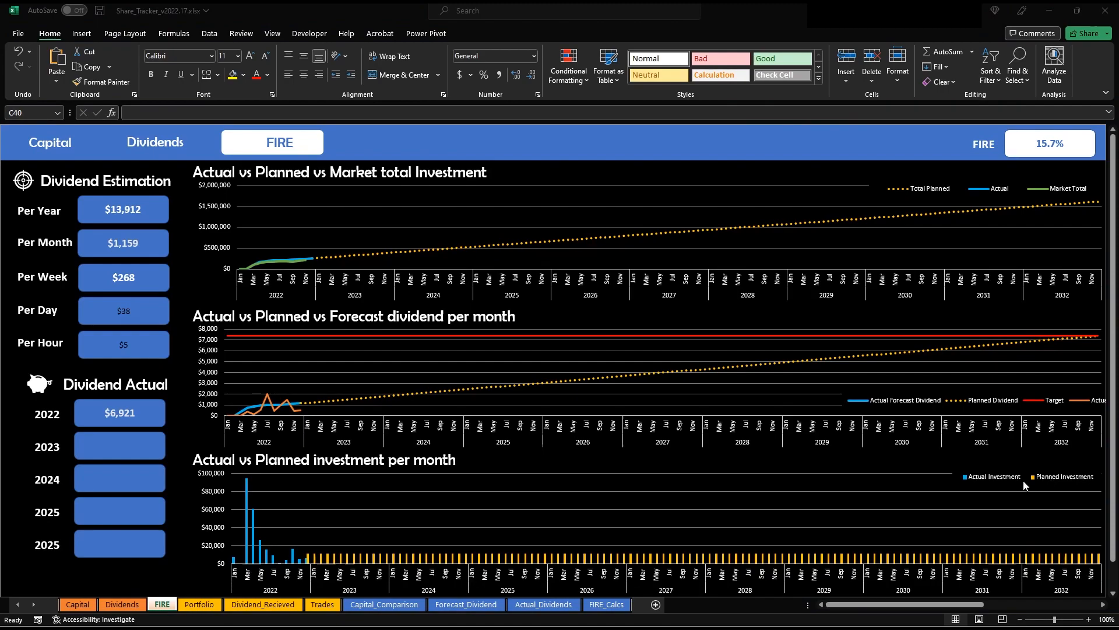
click(605, 606)
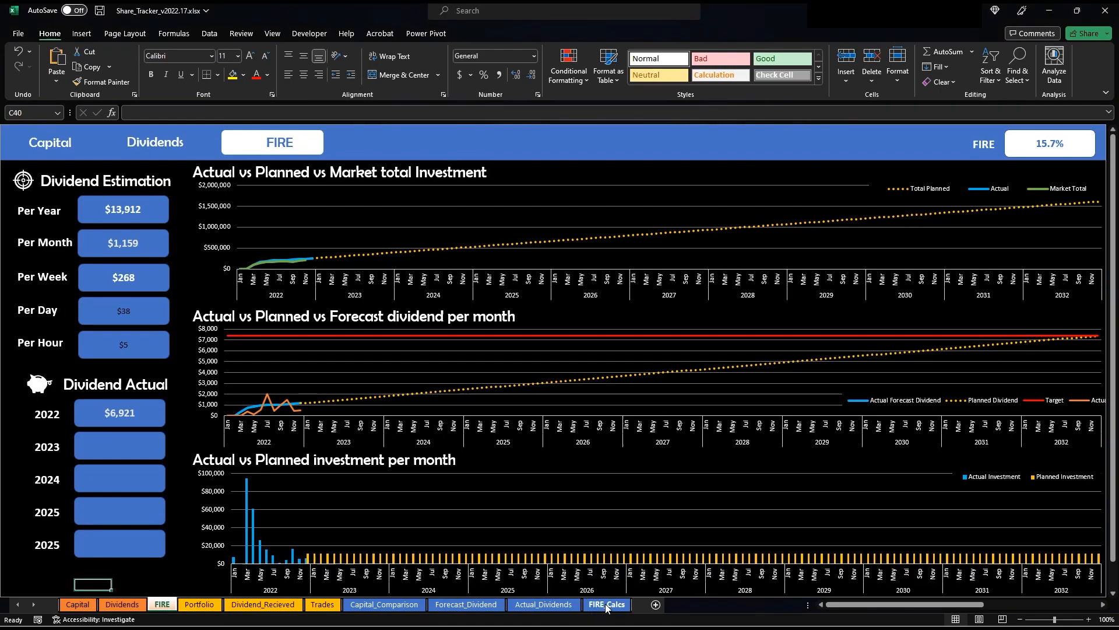
scroll(522, 485, up, 20)
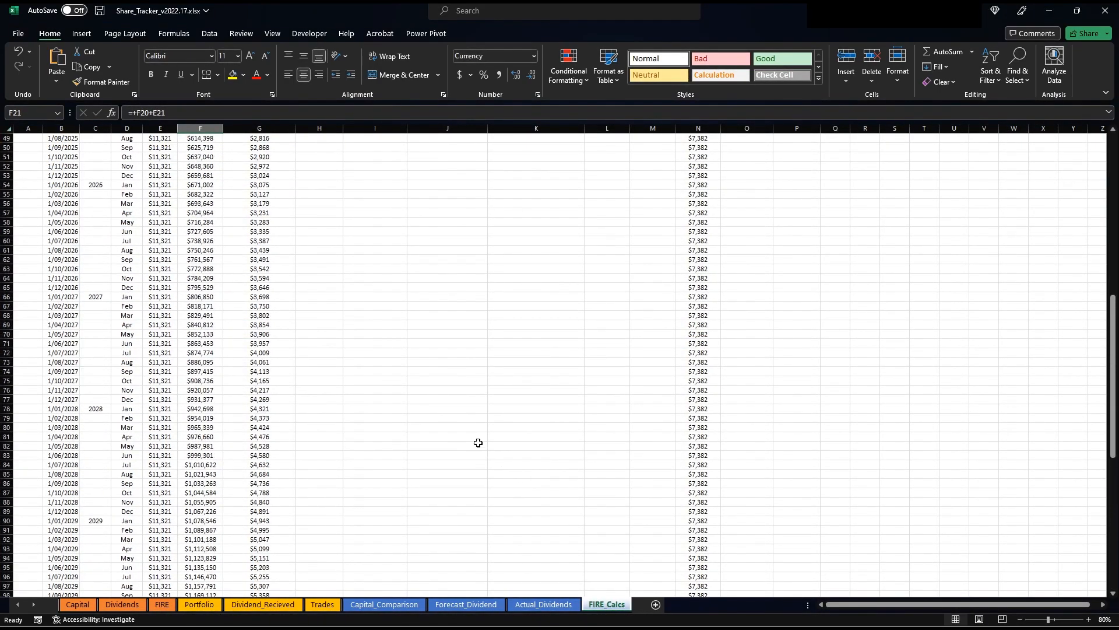
click(466, 403)
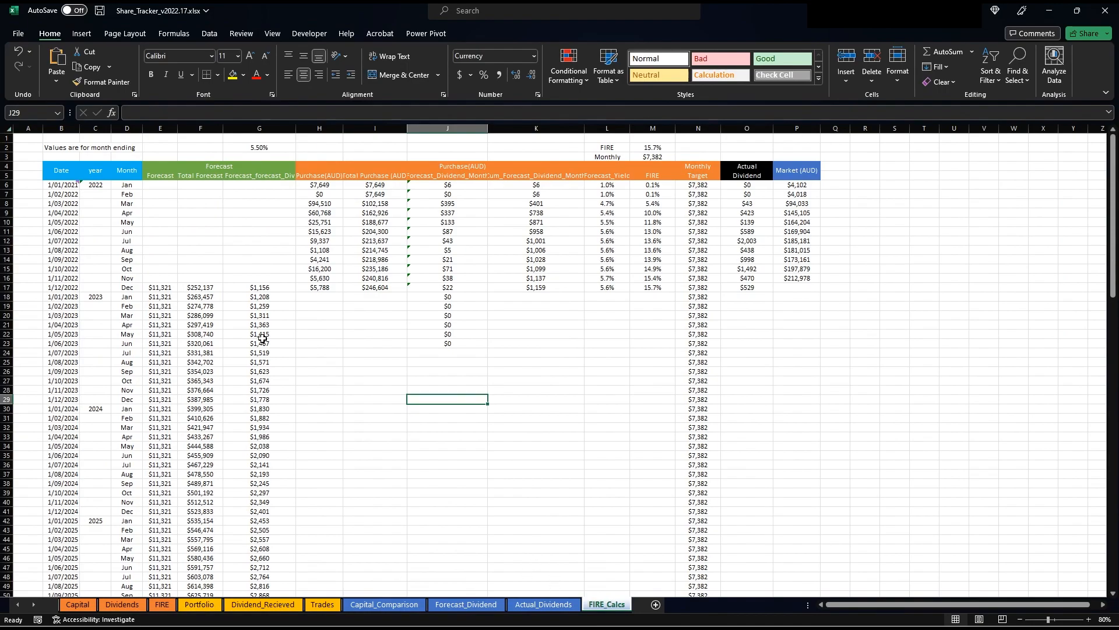
Step: Examine the Date, year and Month columns in FIRE_Calcs and compare them with the time axes on the FIRE dashboard
click(140, 250)
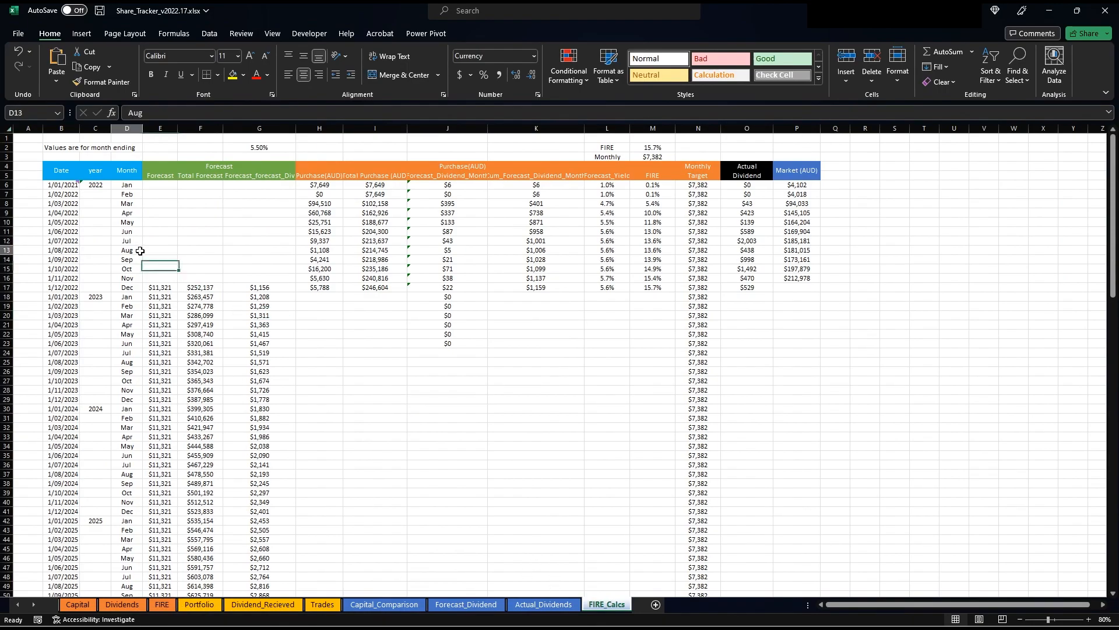
drag(61, 128, 127, 129)
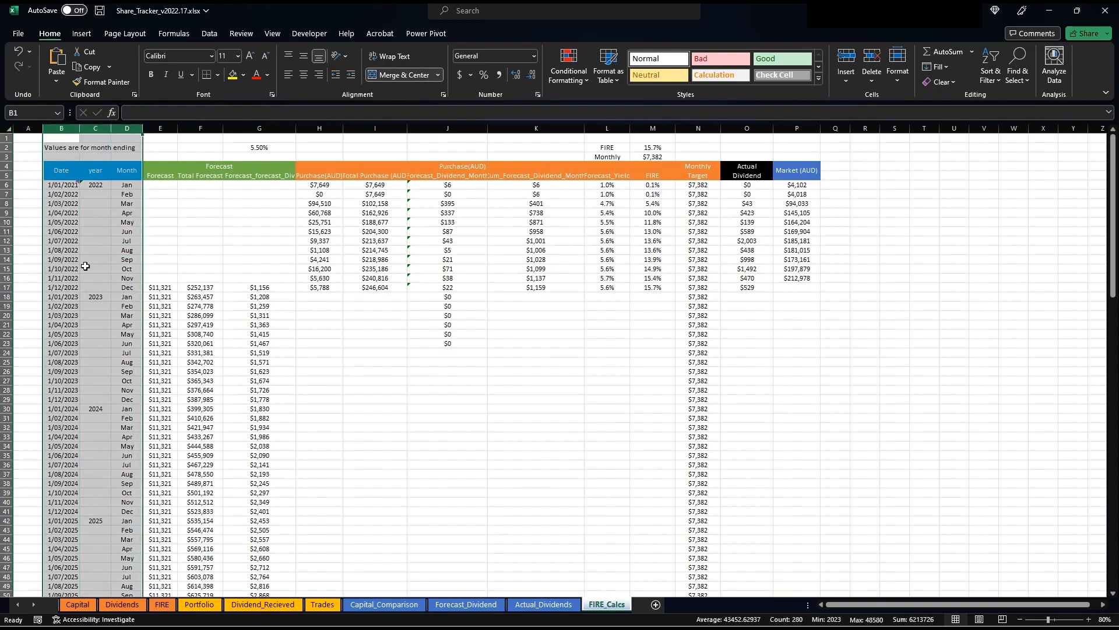
click(108, 202)
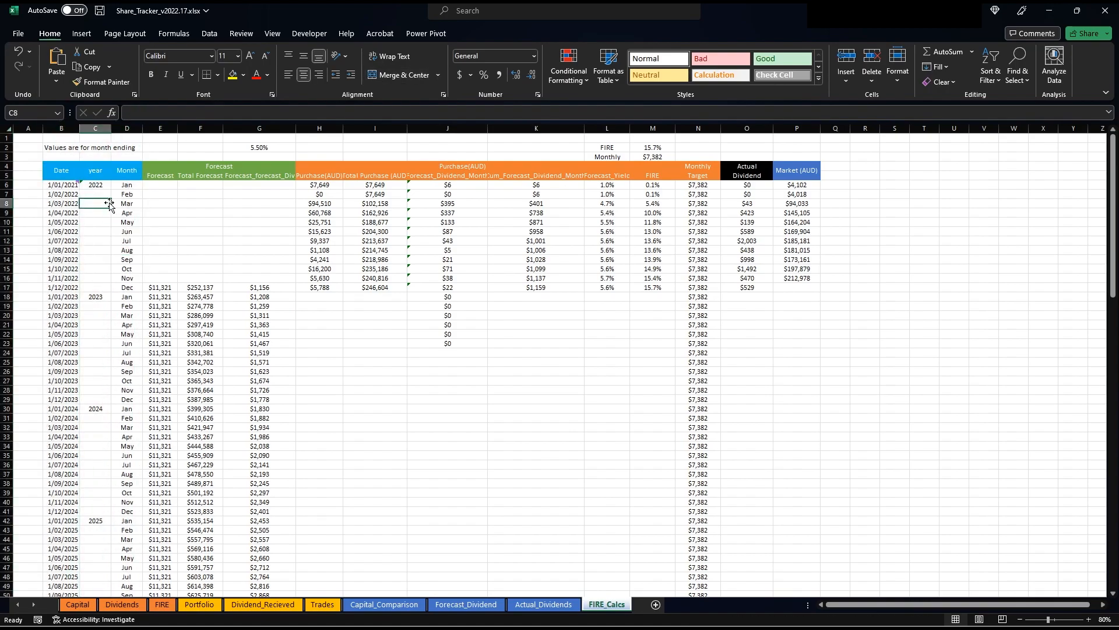
click(162, 604)
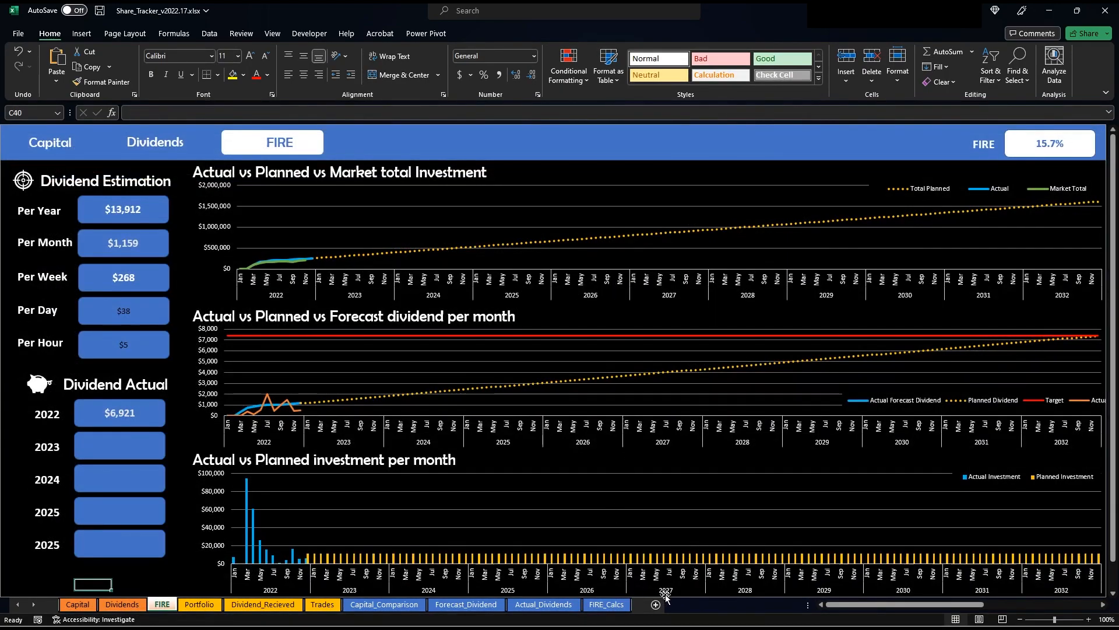
Step: Inspect the Forecast column group in FIRE_Calcs, including the Total Forecast formula in F17 and the monthly forecast in E17
click(607, 604)
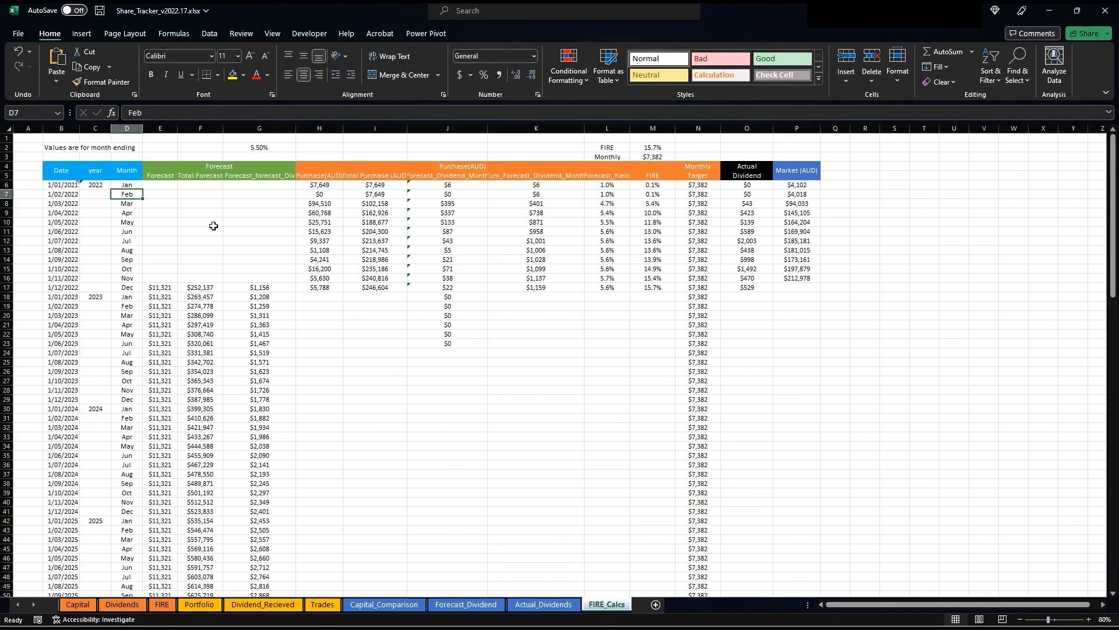
click(154, 165)
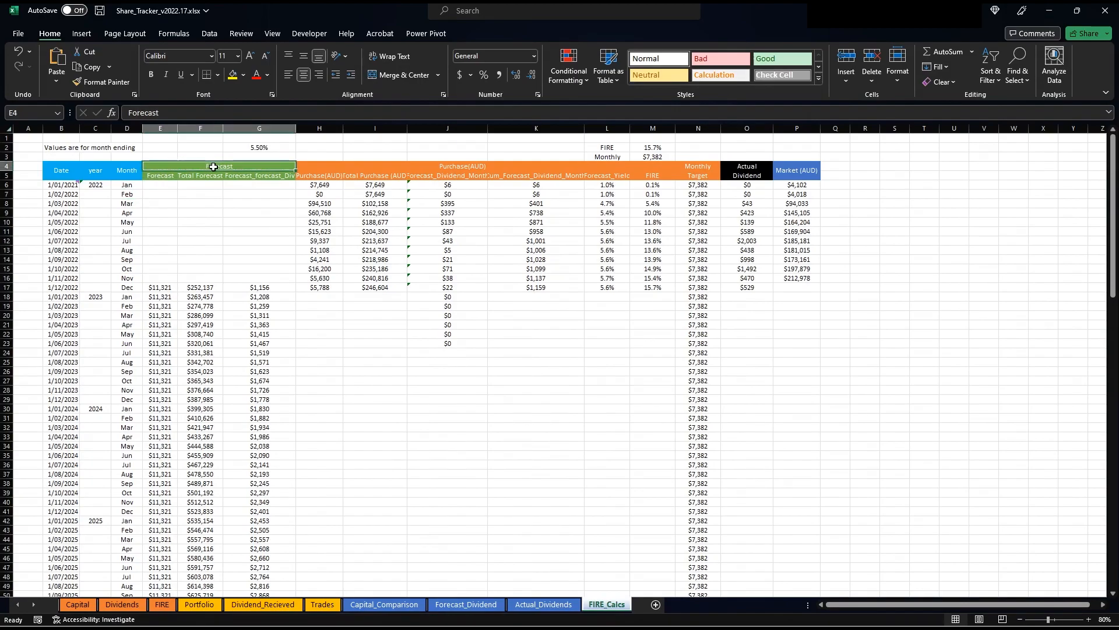
click(196, 289)
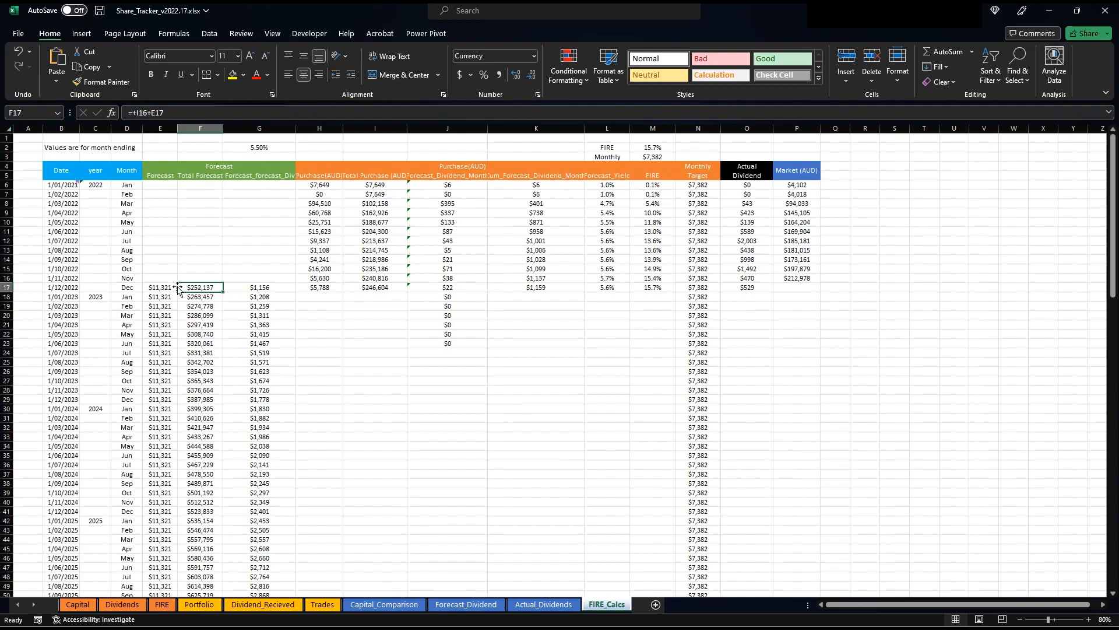
click(161, 288)
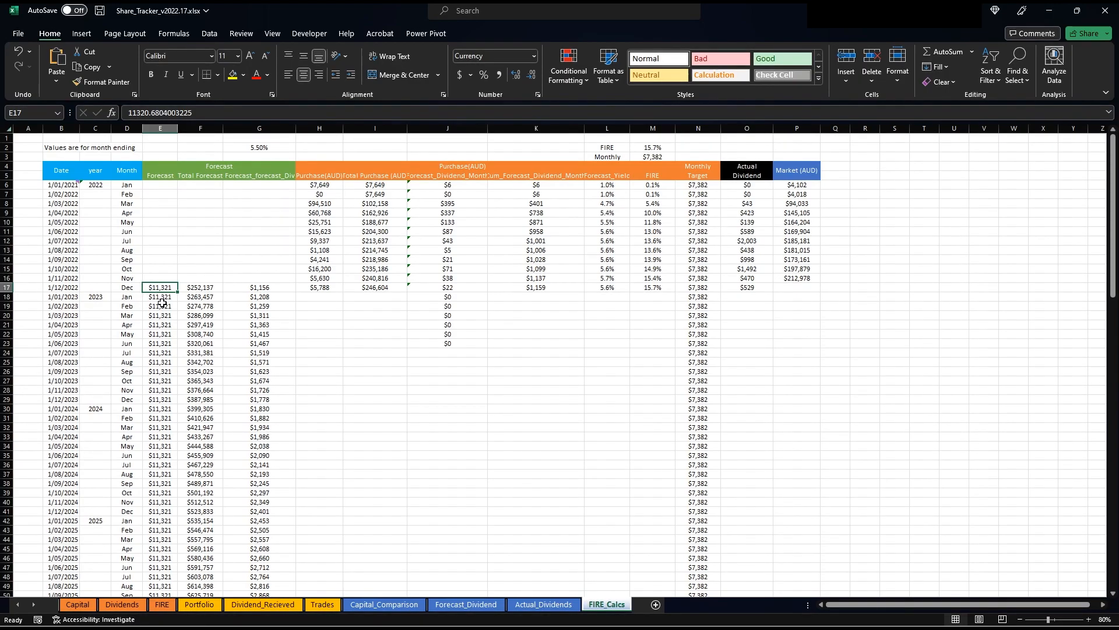
Step: Examine the December 2032 forecast row at the end of the table, including the forecast dividend formula in G137
scroll(162, 302, down, 20)
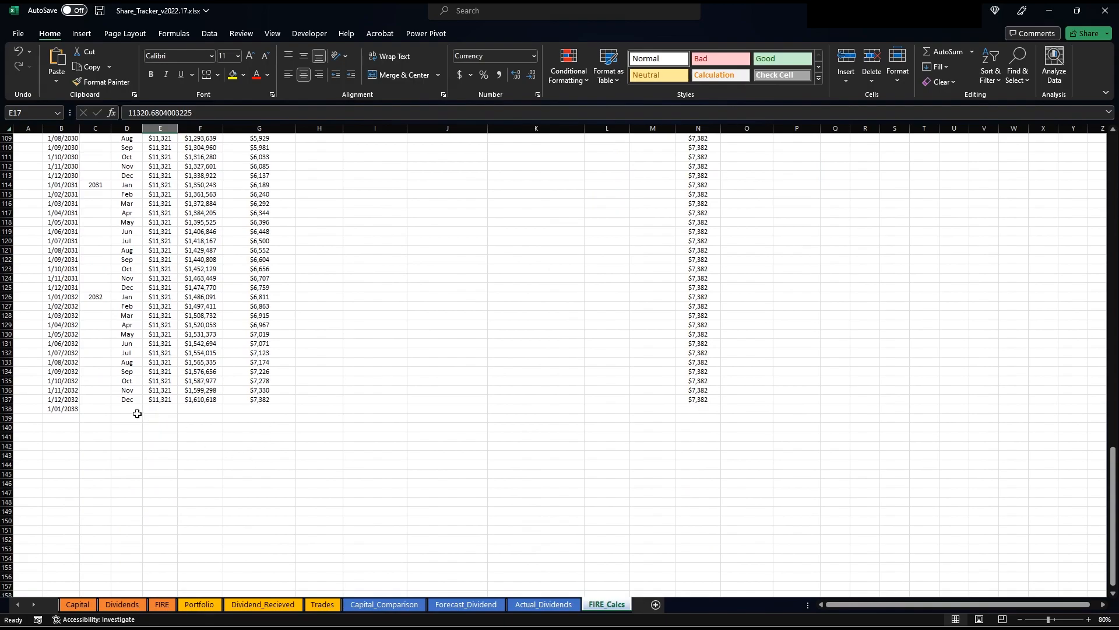
drag(125, 400, 182, 394)
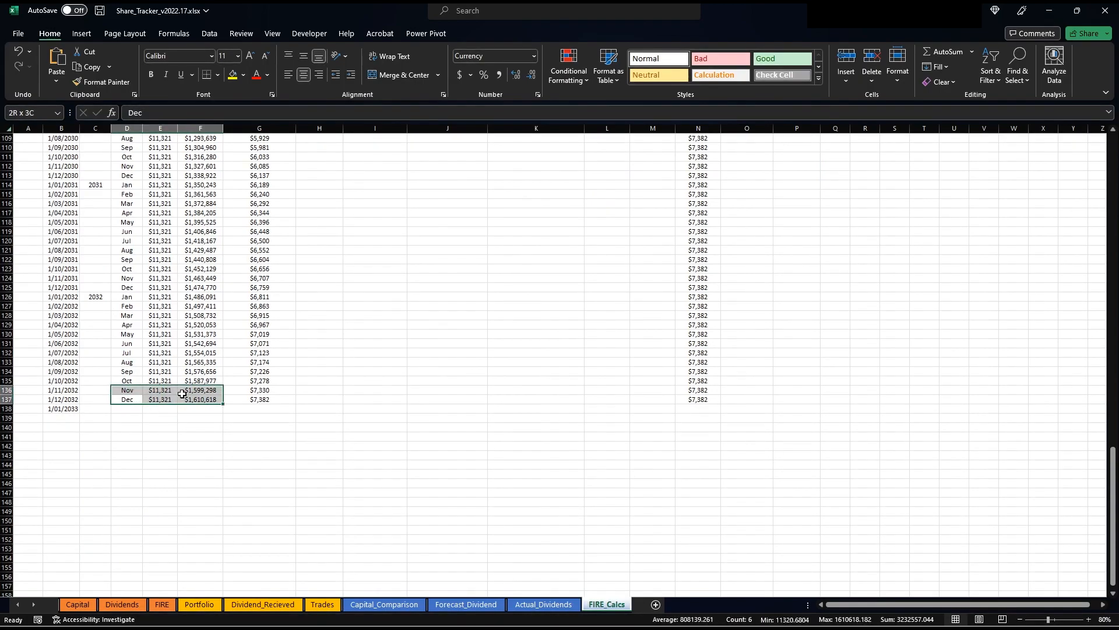
click(260, 399)
scroll(262, 339, up, 20)
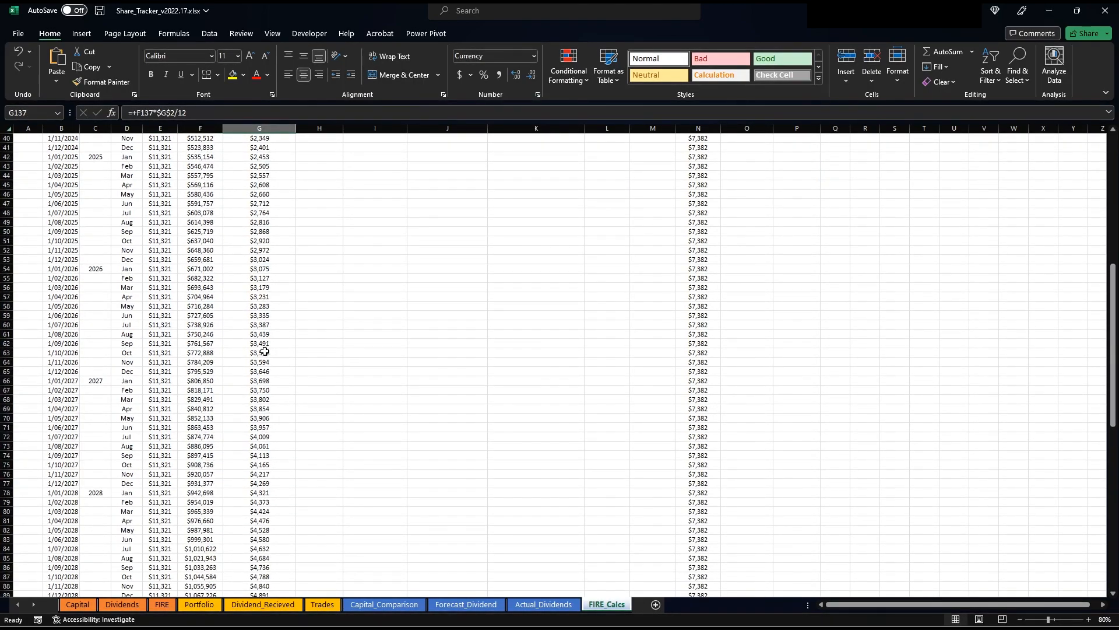
scroll(262, 340, up, 13)
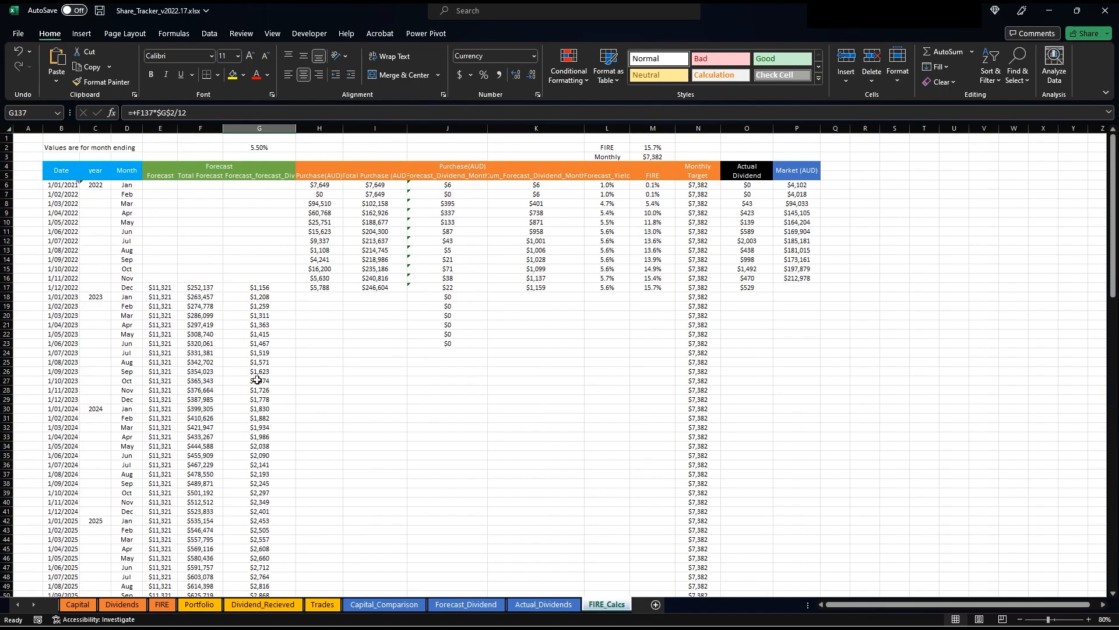
Step: Check the monthly forecast amount in E17 and trace the cells referenced by the Total Forecast formula in F18
click(153, 288)
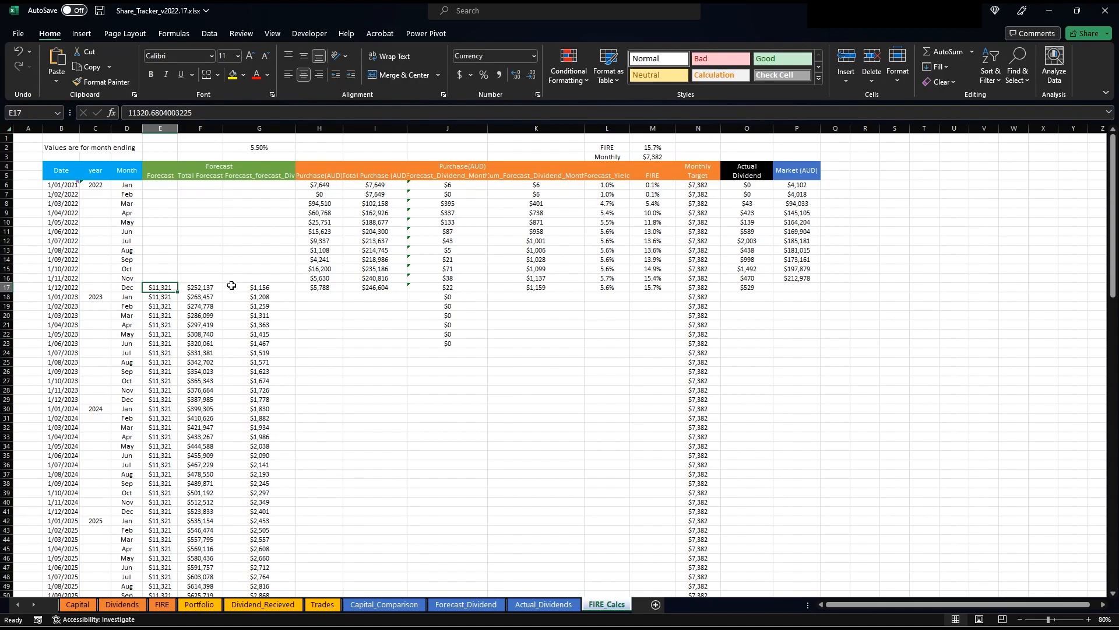
click(199, 297)
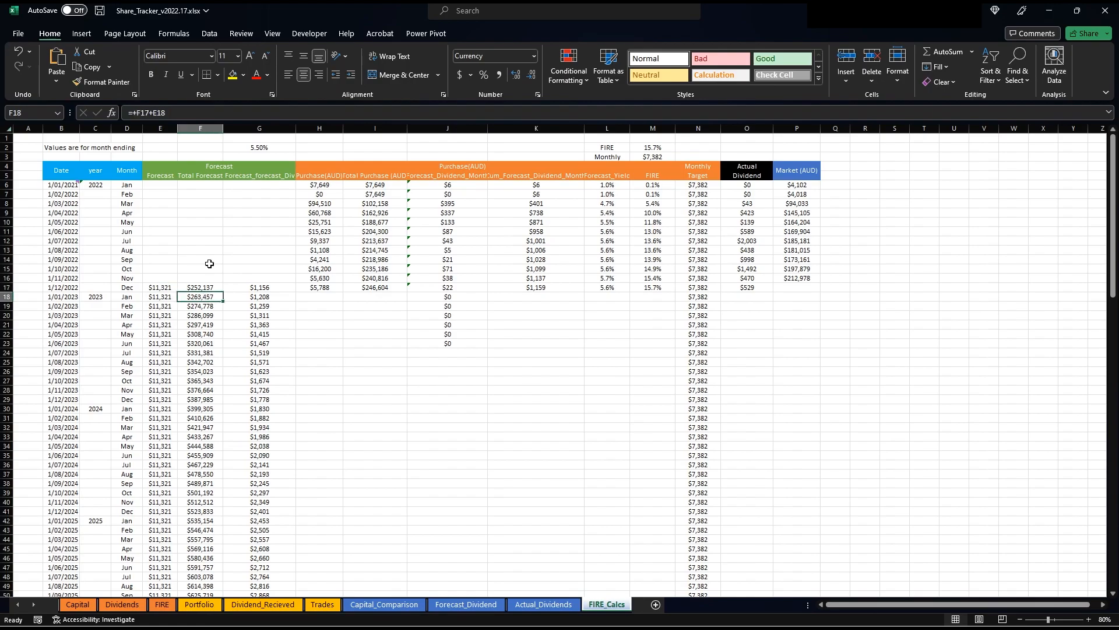
double_click(198, 297)
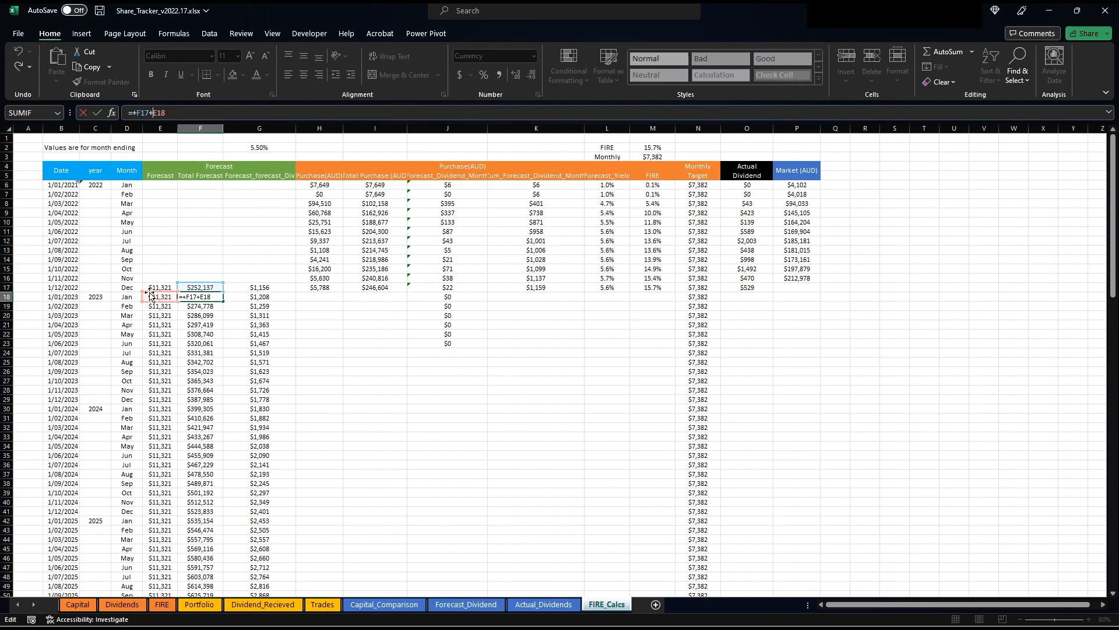
key(Escape)
Step: Trace the forecast dividend formula in G17 to its total forecast and yield cells, and check the same formula in G19
click(265, 287)
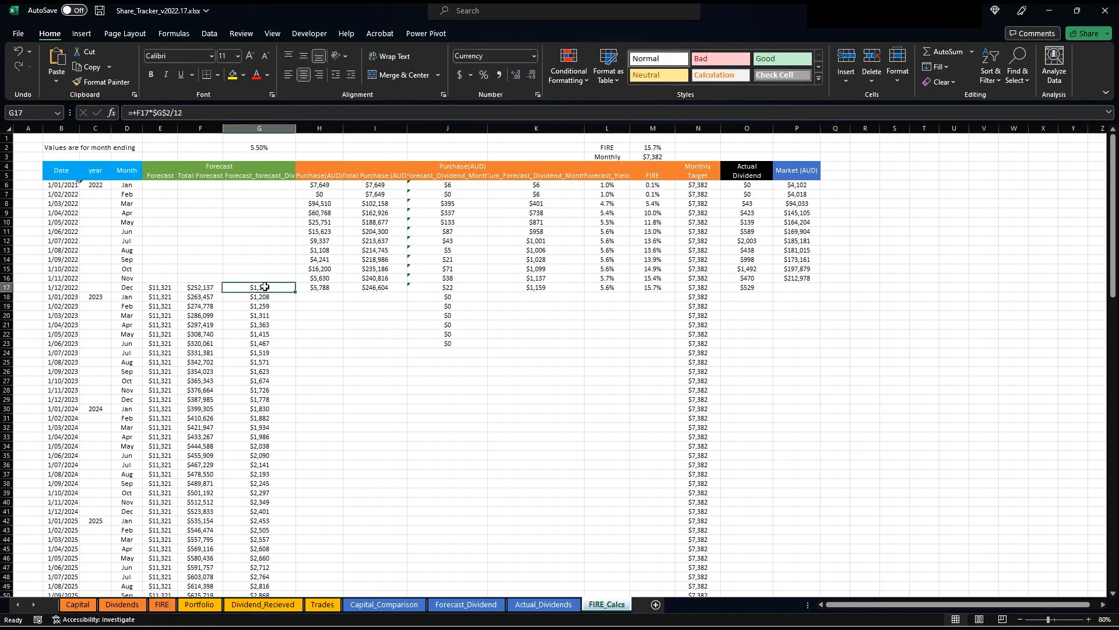
click(150, 113)
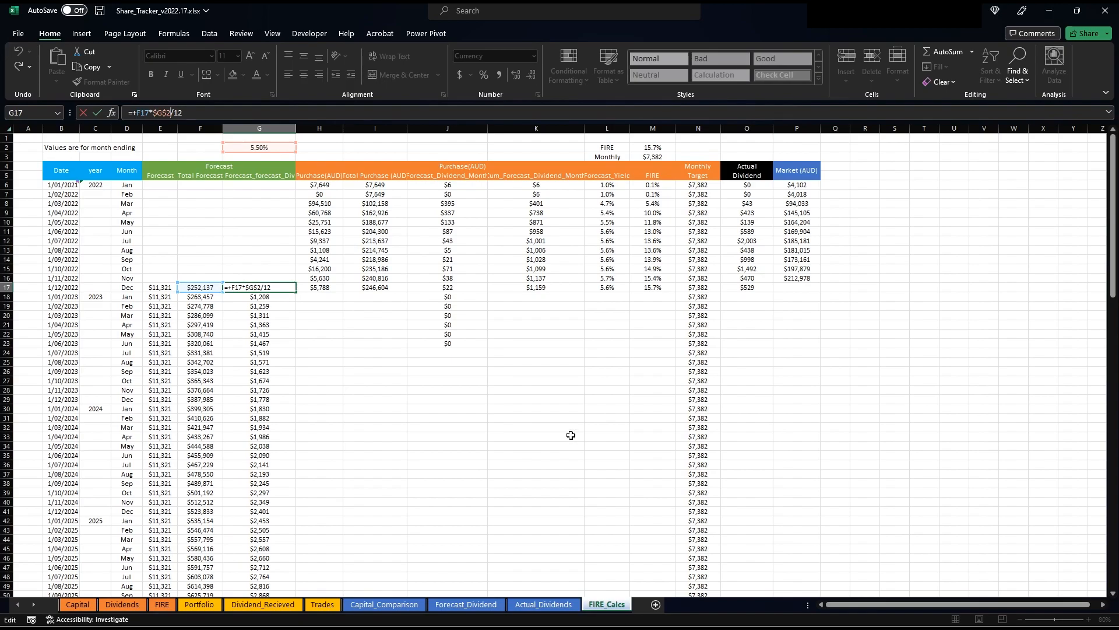
click(490, 398)
click(270, 303)
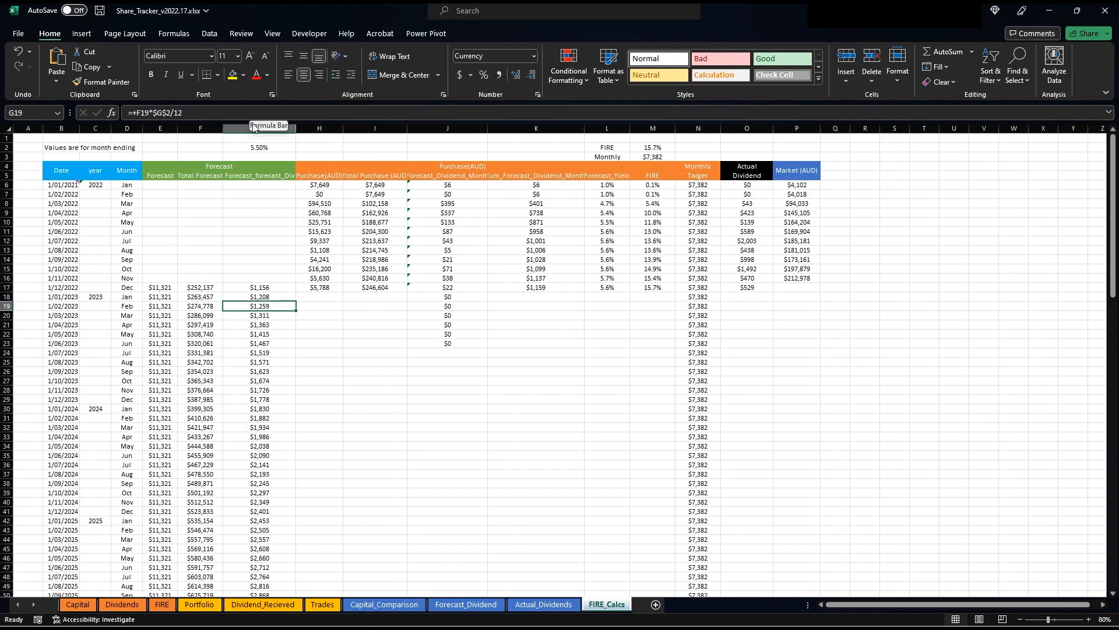
Step: Compare the planned lines on the FIRE dashboard with the Total Forecast values in F17:F32 of FIRE_Calcs
click(162, 604)
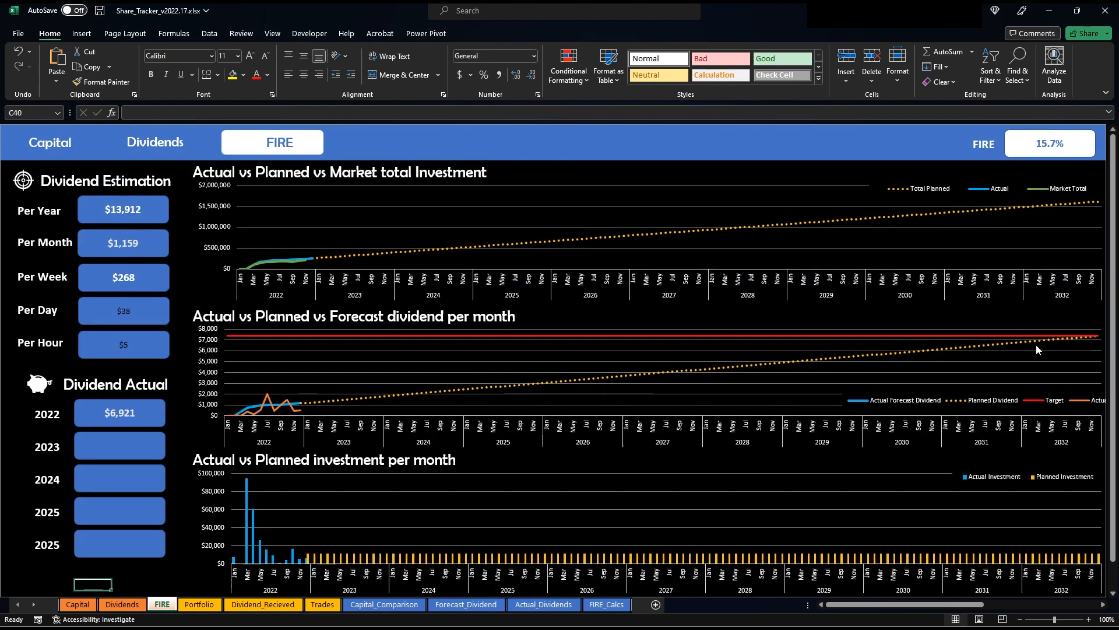
click(606, 604)
click(201, 287)
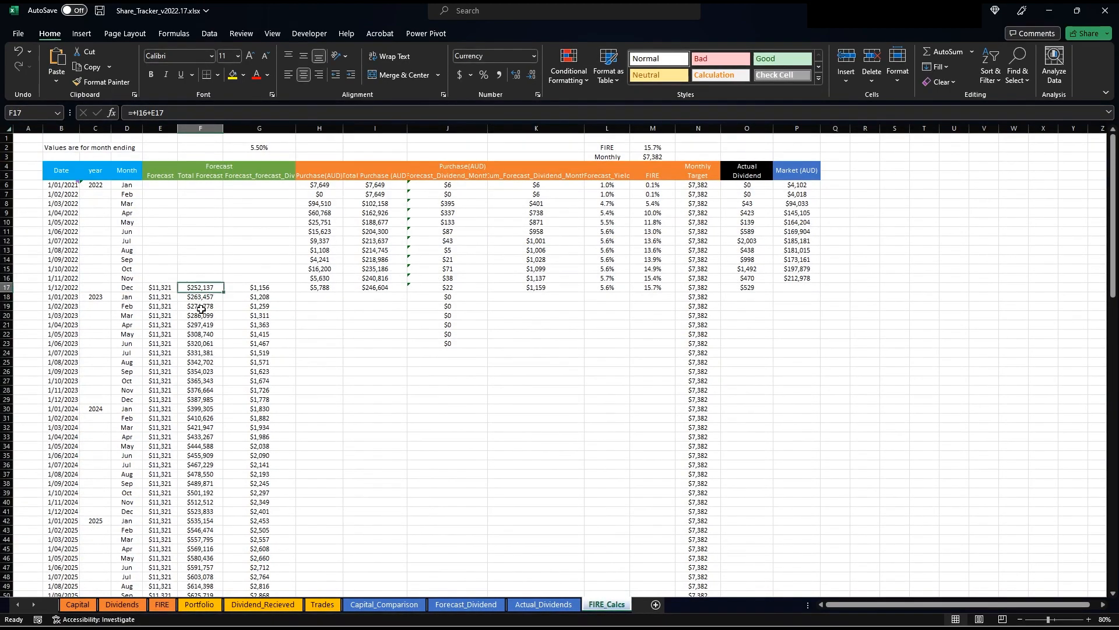
drag(201, 288, 201, 437)
click(162, 604)
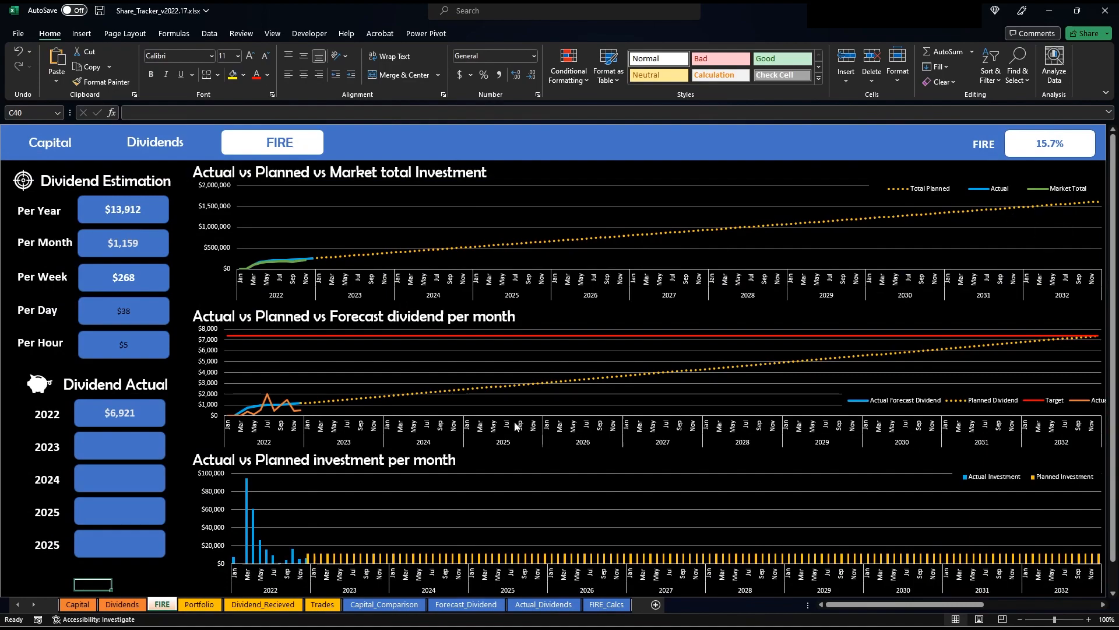
click(606, 604)
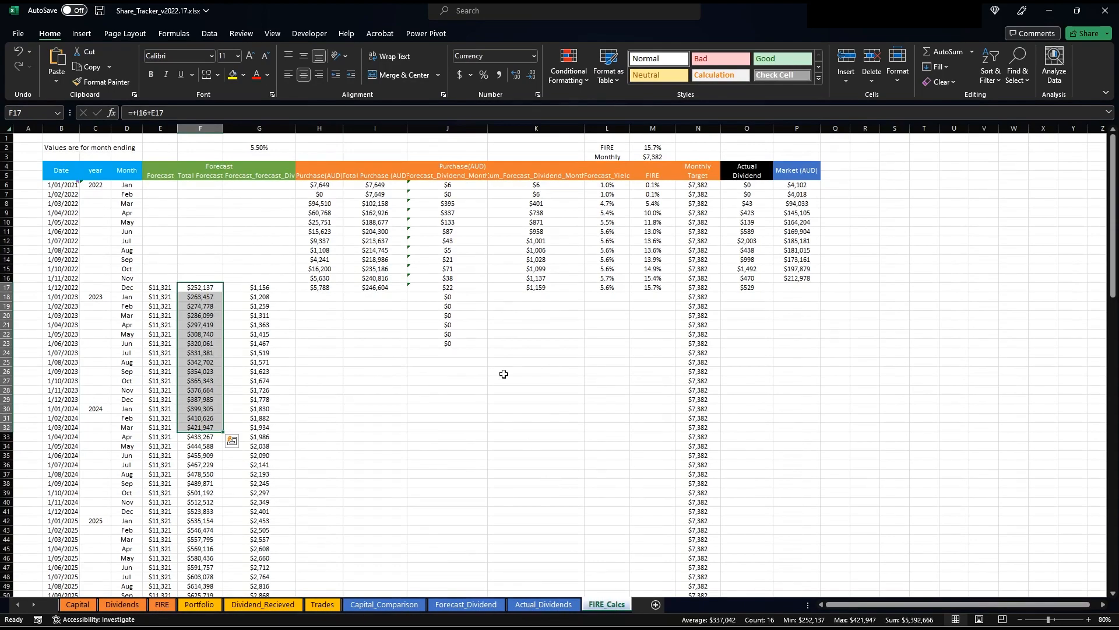
Step: Look over the Purchase(AUD) group of column headings in FIRE_Calcs
click(405, 376)
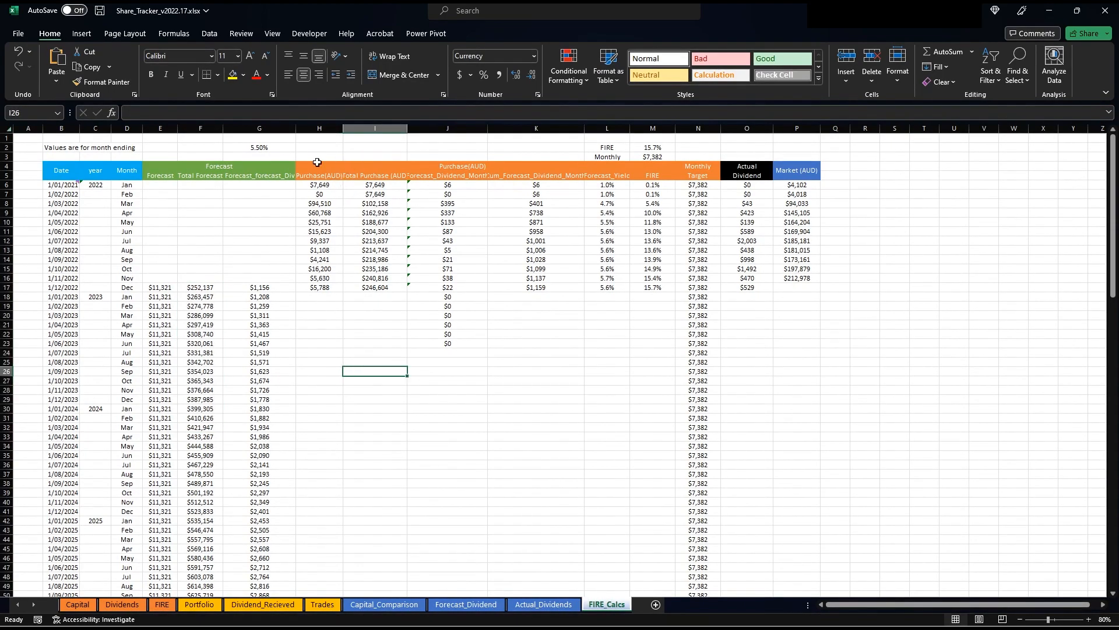
drag(320, 164, 505, 173)
click(389, 388)
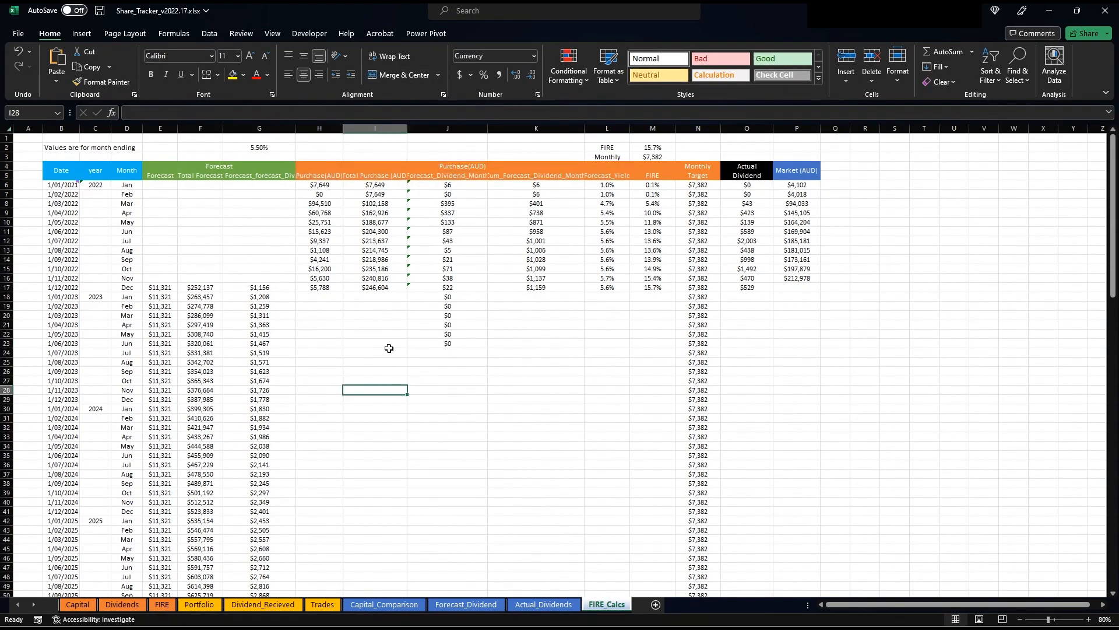
Step: Inspect the SUMIFS purchase formulas in H6 and H17 and check their source columns on the Trades sheet
click(319, 185)
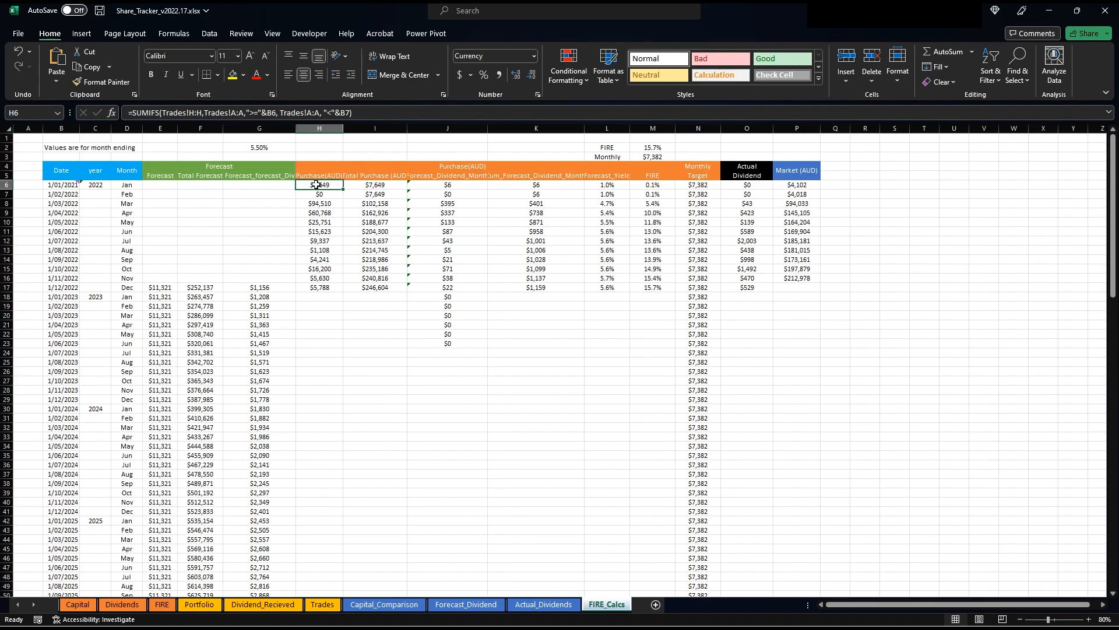
click(326, 285)
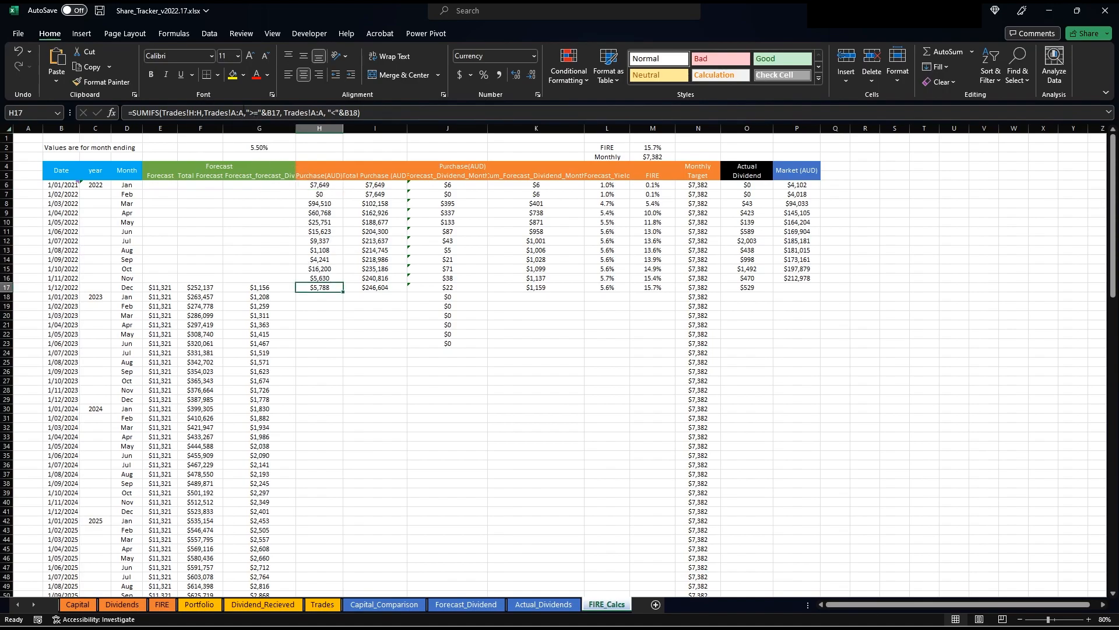
double_click(327, 285)
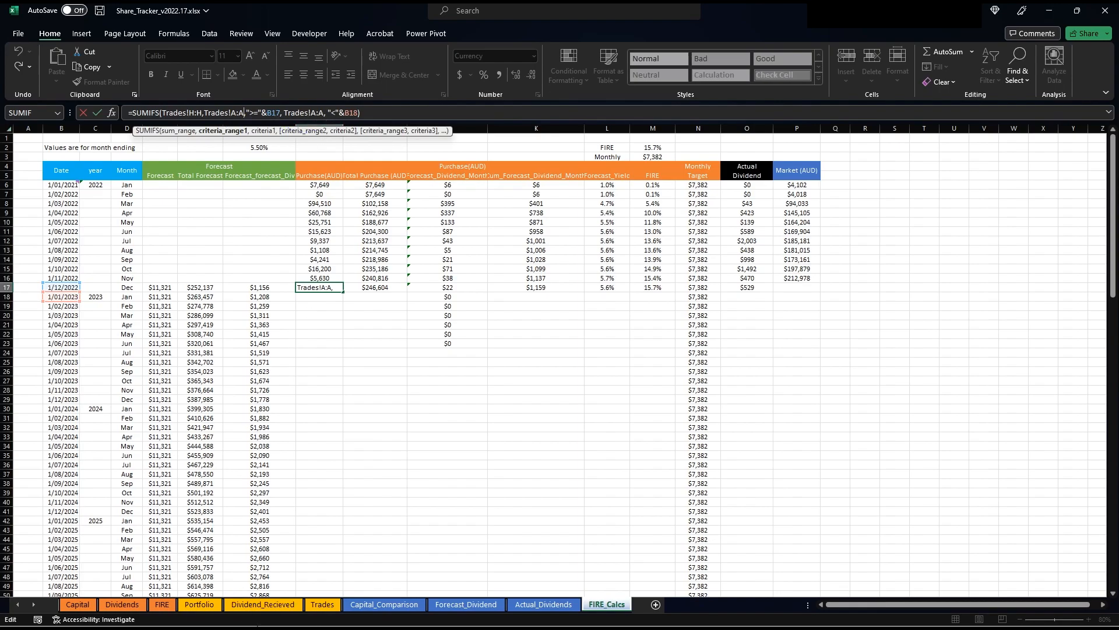
click(323, 604)
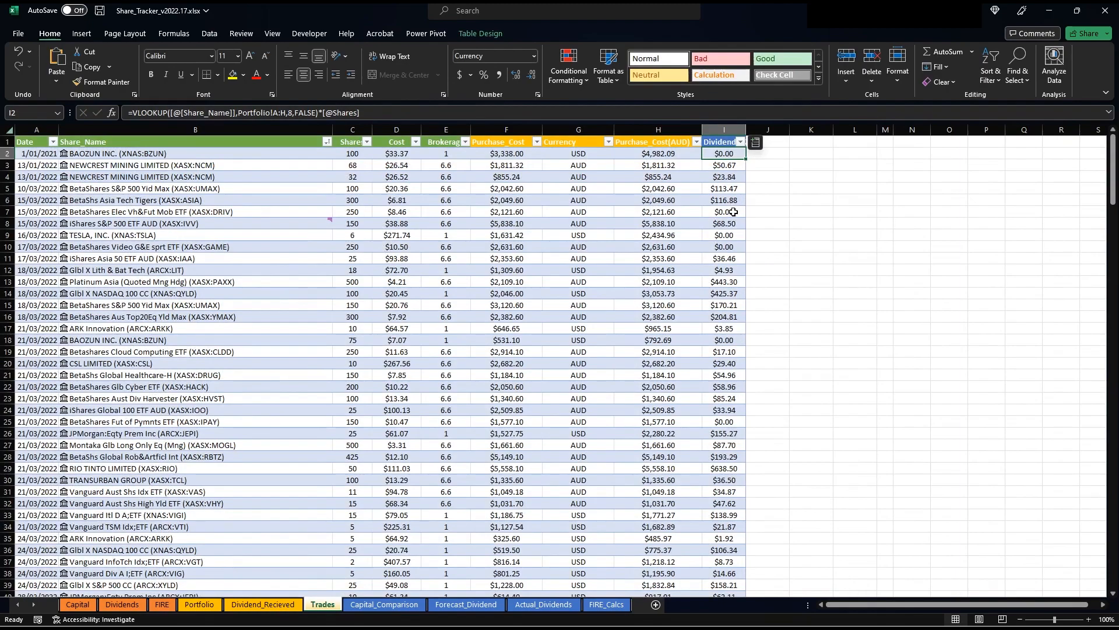
click(607, 605)
Step: Trace the running total purchase formula in I16 of FIRE_Calcs to its source cells and check the same formula in I17
click(375, 277)
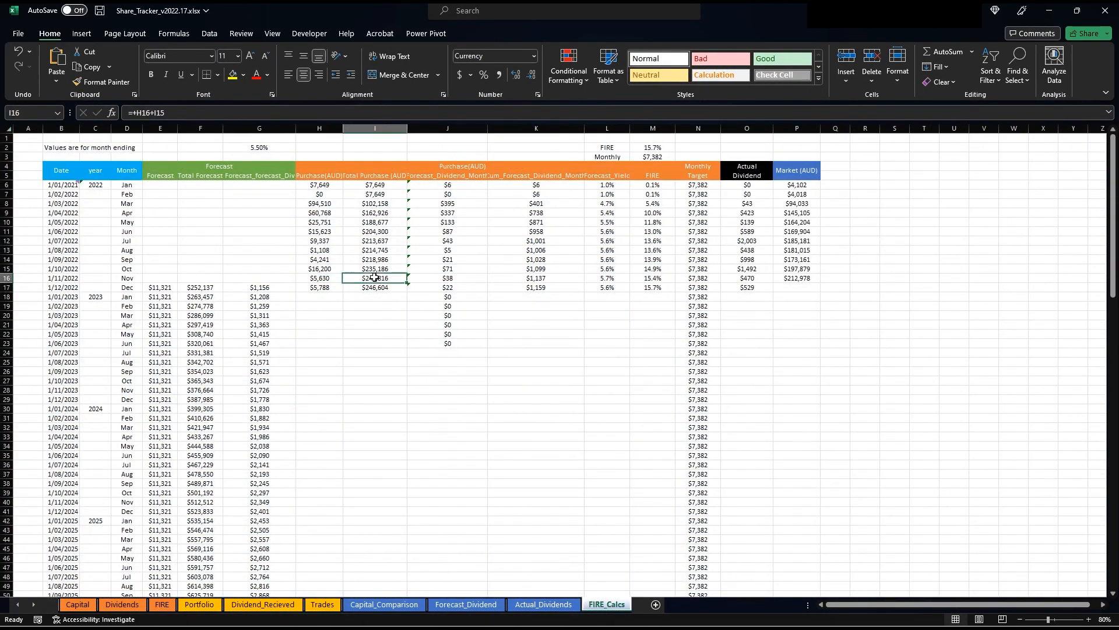
key(F2)
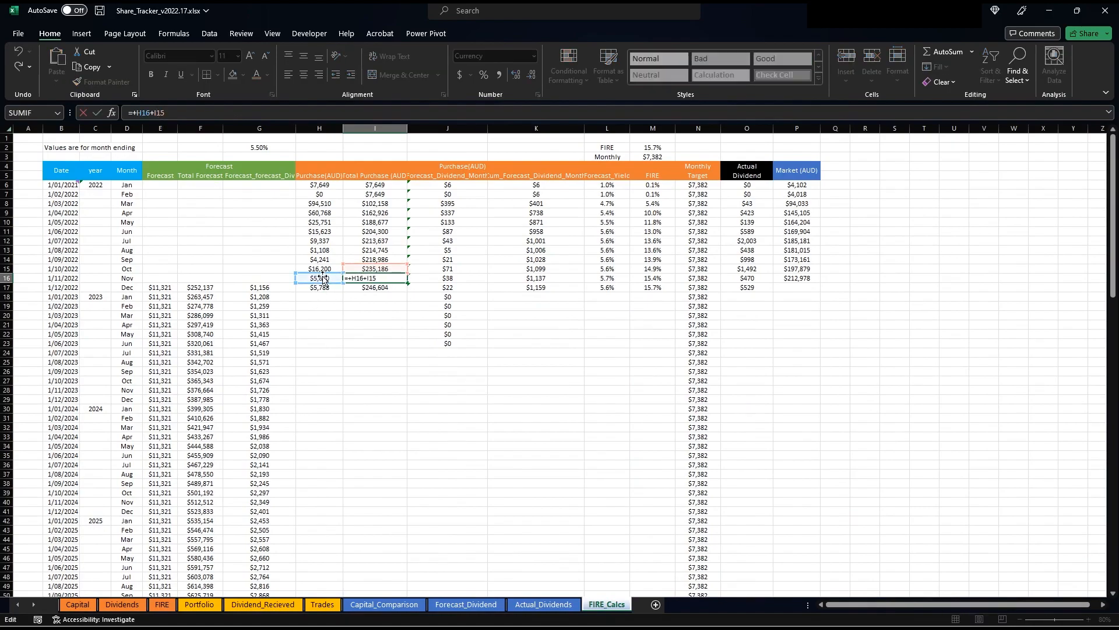
key(Escape)
click(383, 291)
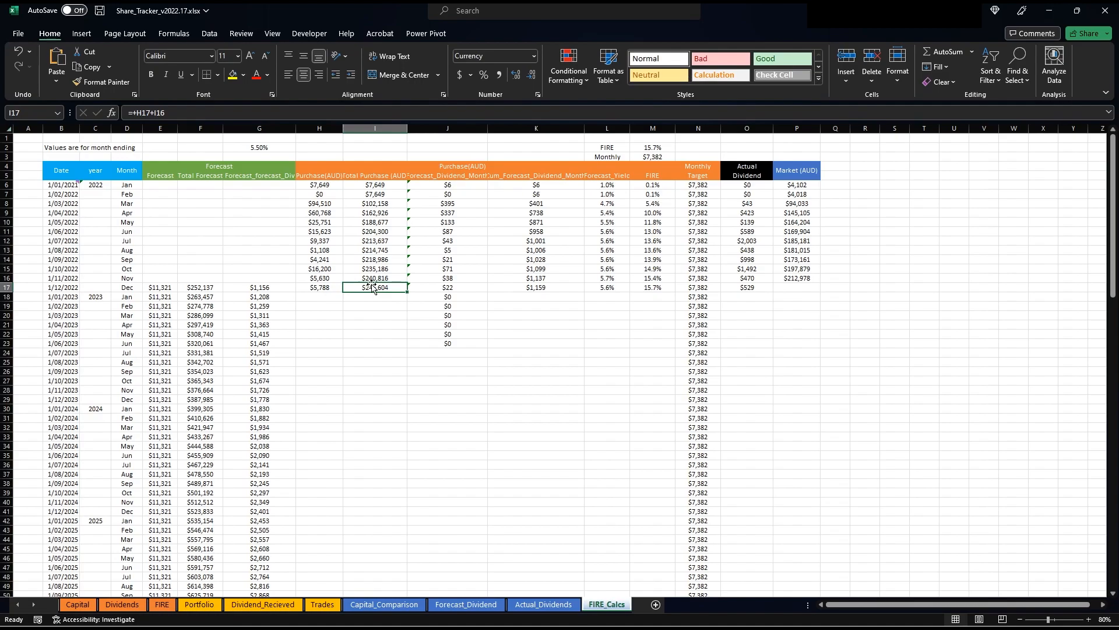
Step: Inspect the SUMIFS monthly forecast dividend formula in J17 and check the Dividend column lookup for Newcrest Mining on the Trades sheet
click(427, 287)
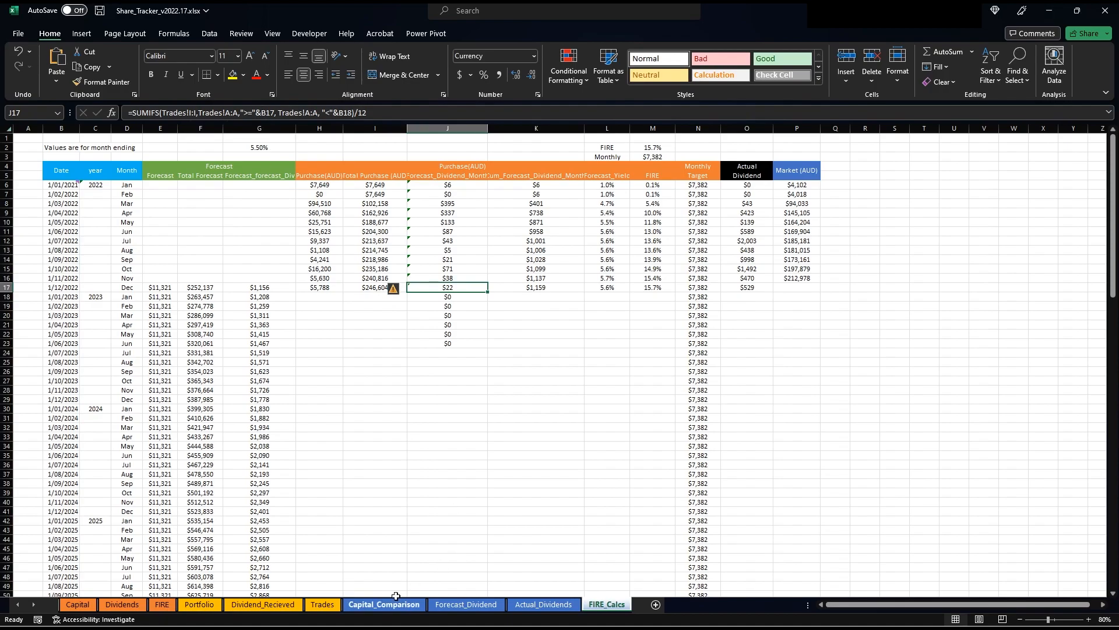
click(323, 604)
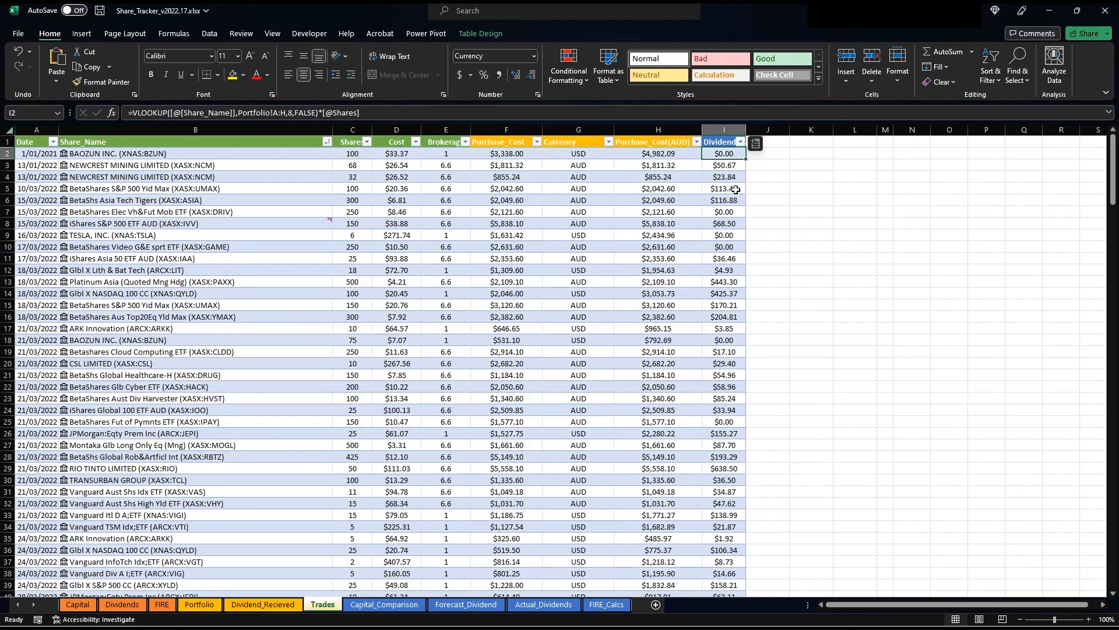
click(708, 167)
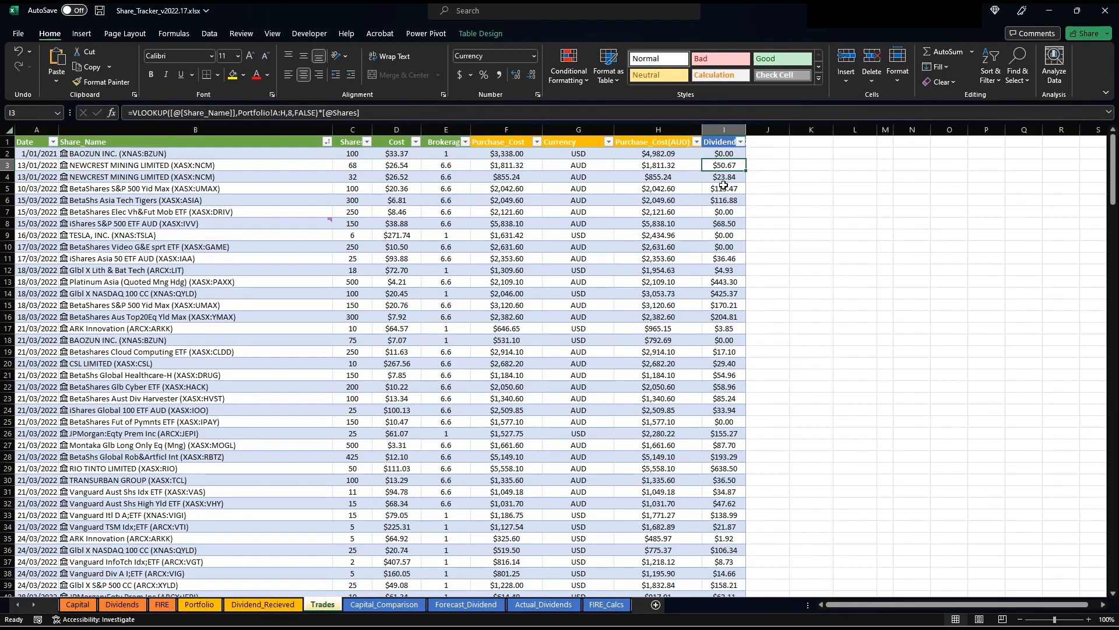
click(134, 168)
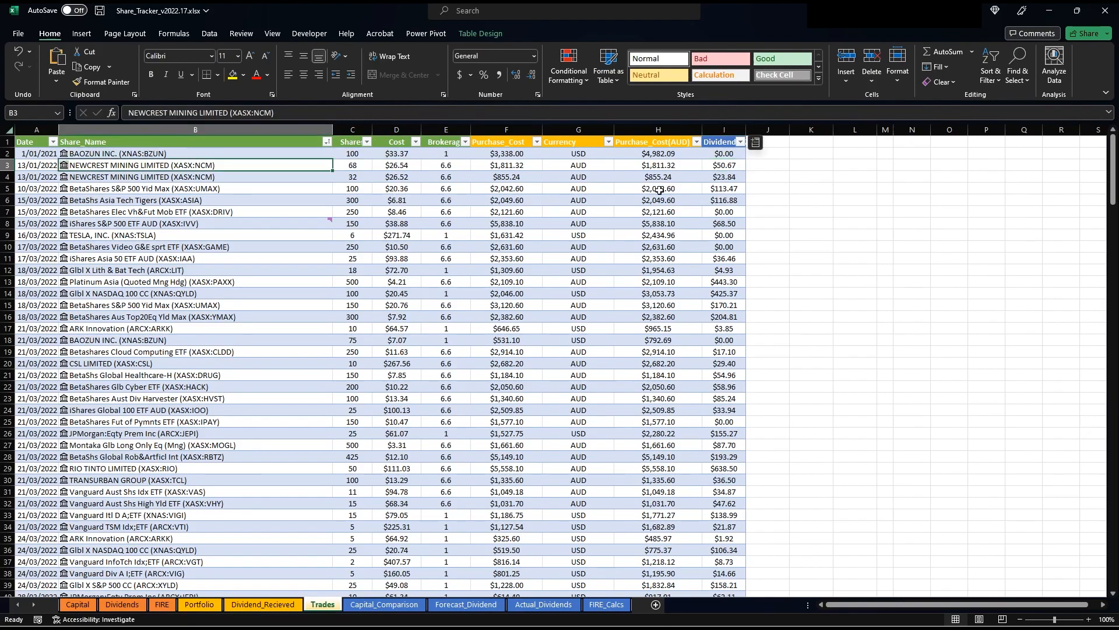
click(731, 169)
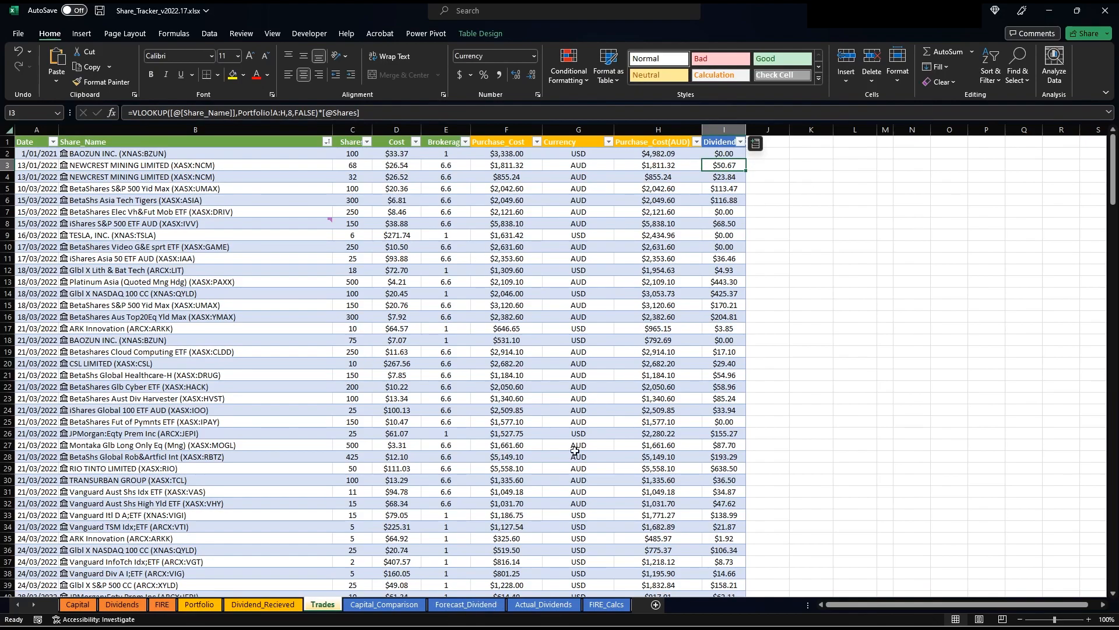
click(606, 604)
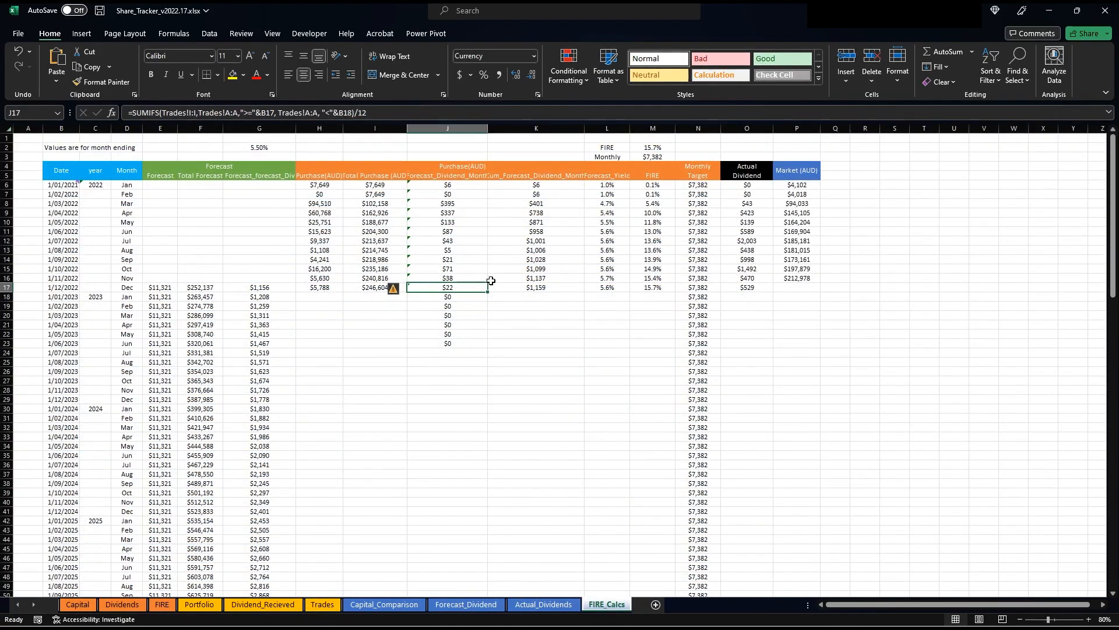
key(F2)
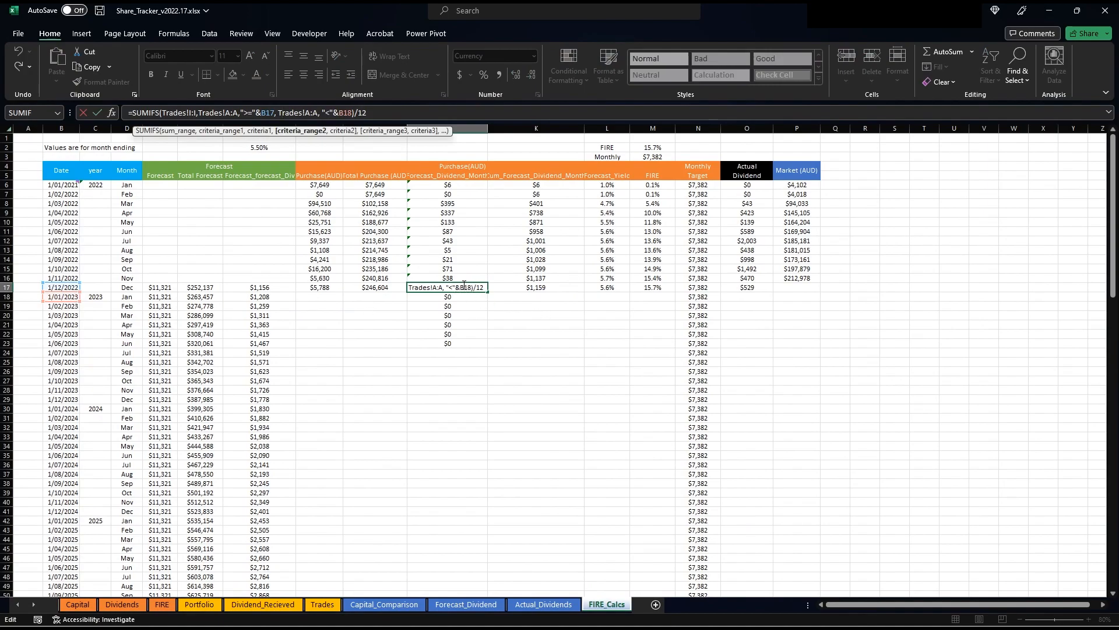
key(Escape)
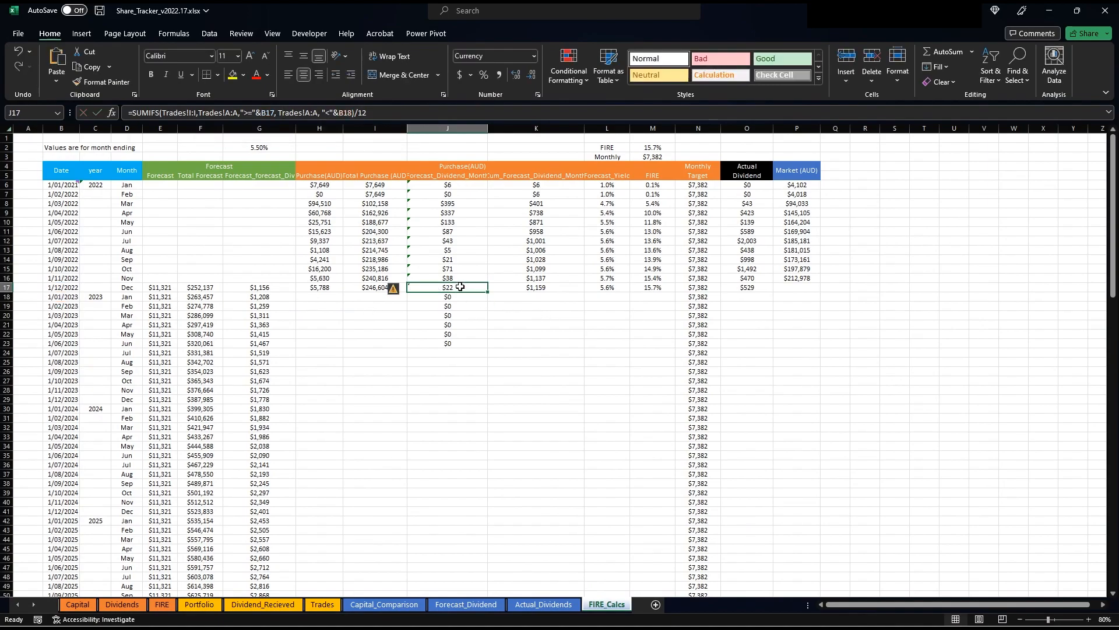
Step: Trace the cumulative forecast dividend formula in K17 to the month's dividend and the previous month's total
click(574, 287)
click(203, 117)
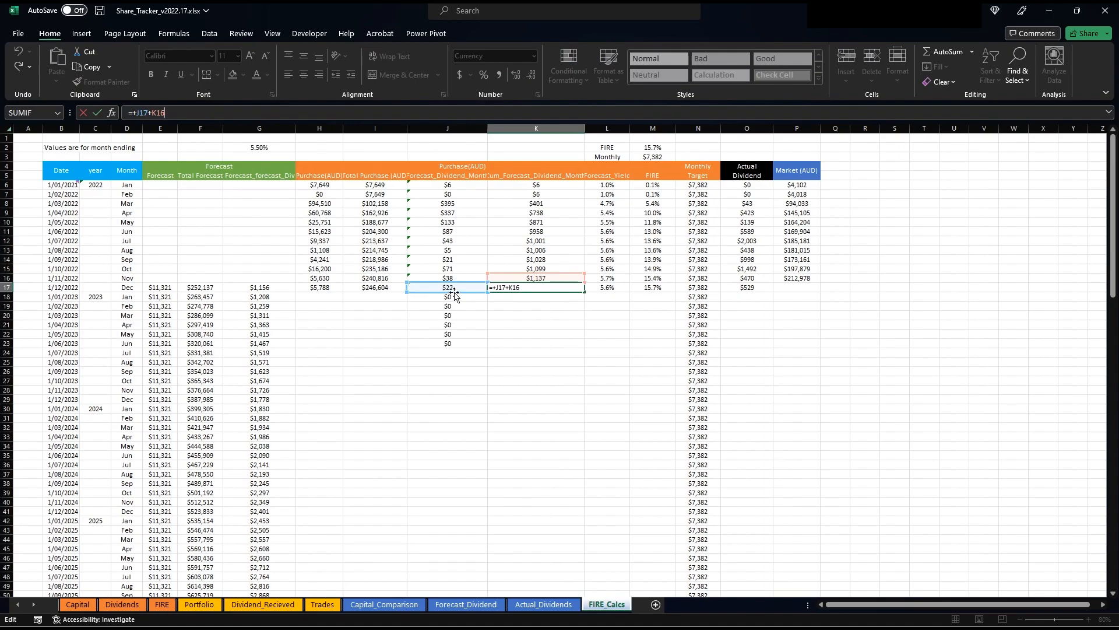
key(Return)
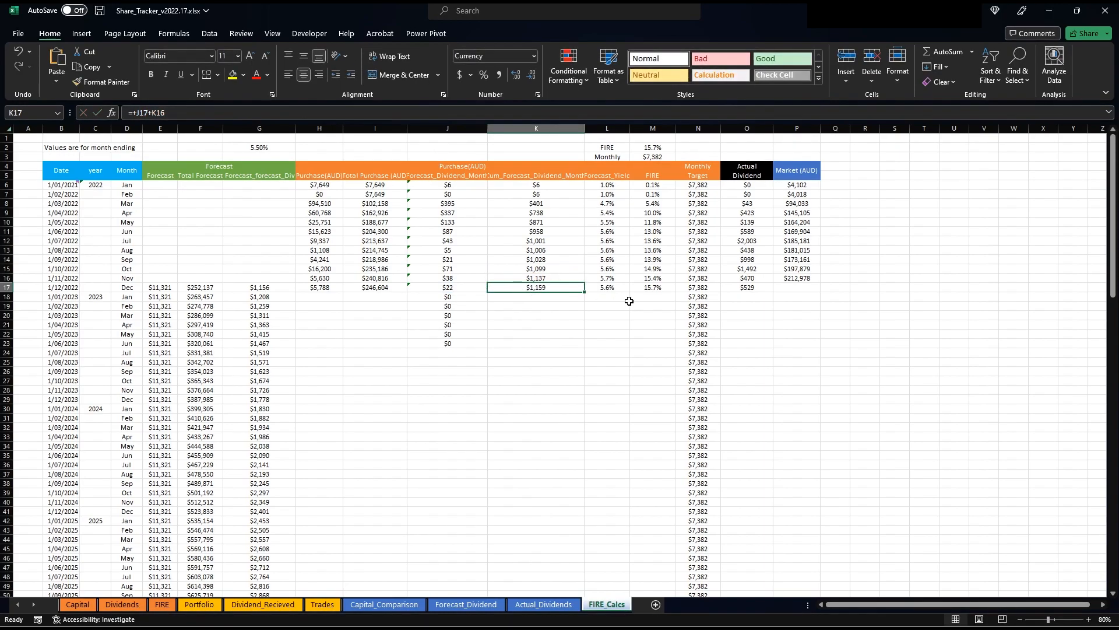
Step: Trace the forecast yield formula in L17 to its dividend and purchase totals, and compare it with the assumed yield in G2
click(609, 288)
key(F2)
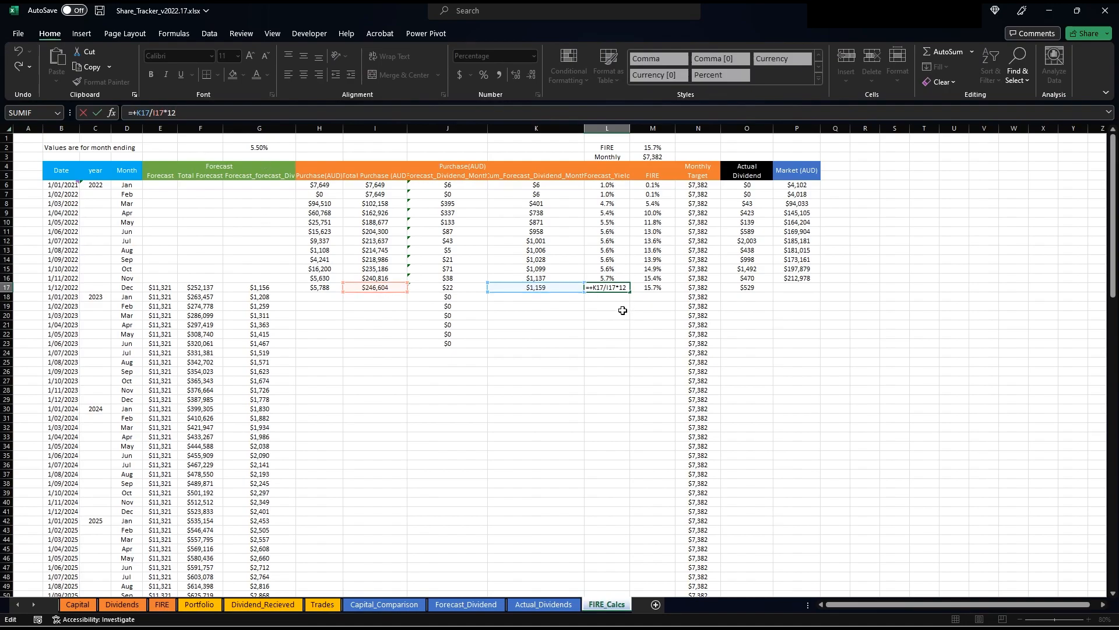
key(ctrl+Return)
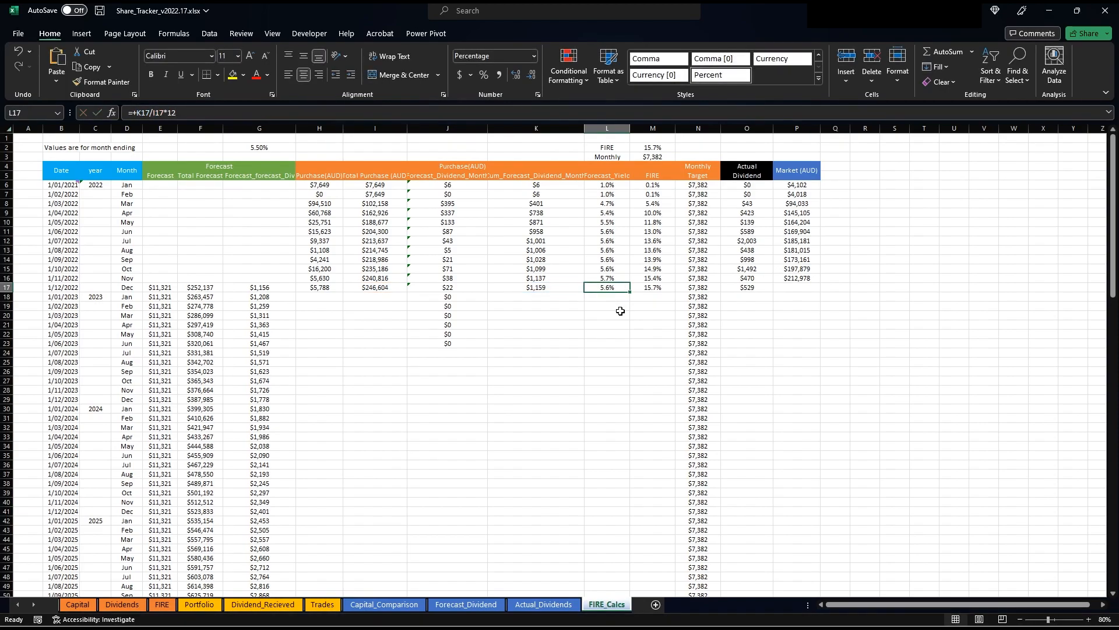
click(244, 149)
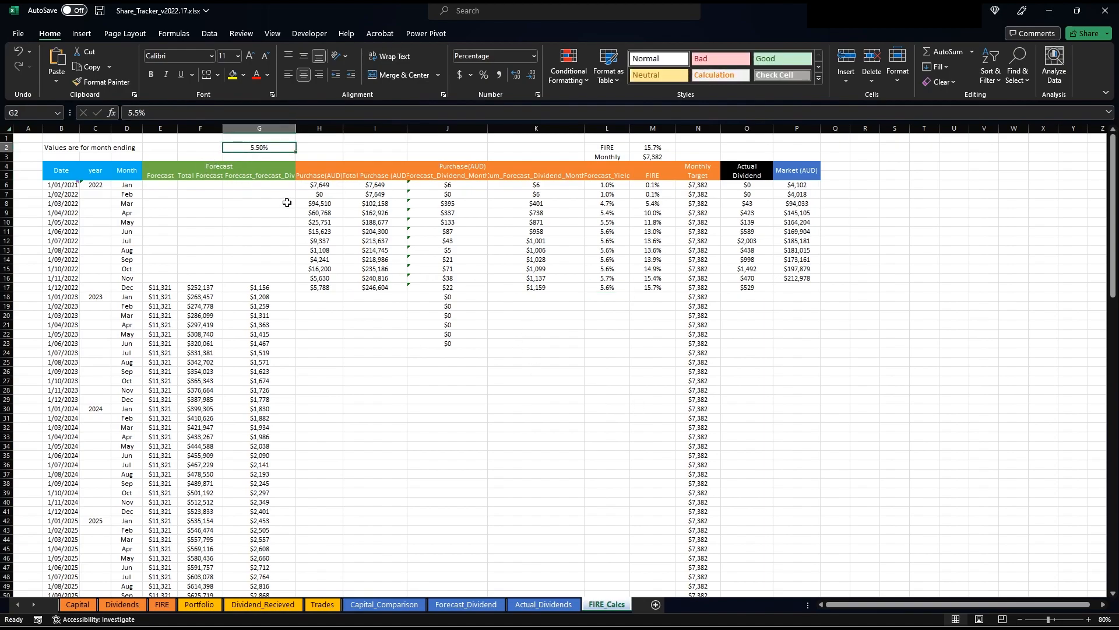
click(612, 288)
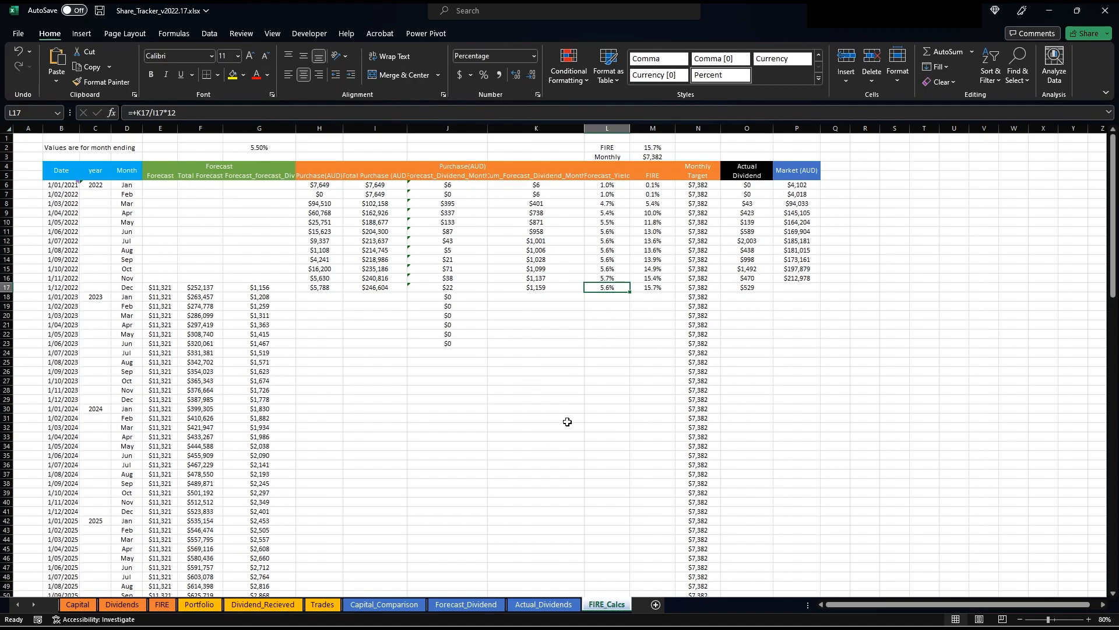
Step: Trace the FIRE percentage formula in M17 to the monthly target in M3, and check the Monthly Target formula in N17
click(652, 285)
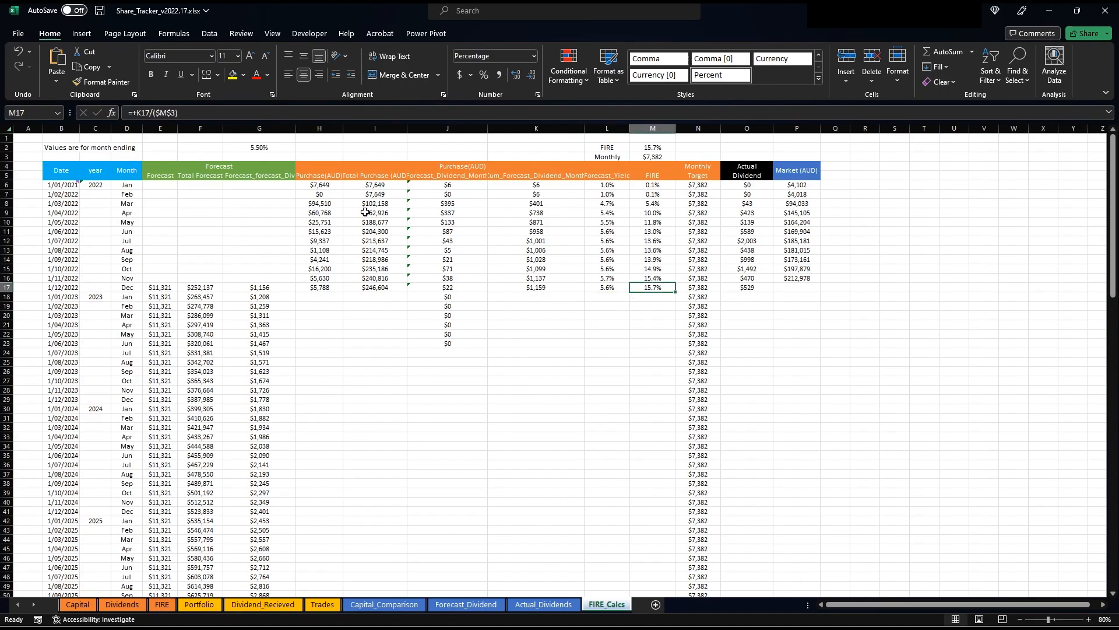
key(F2)
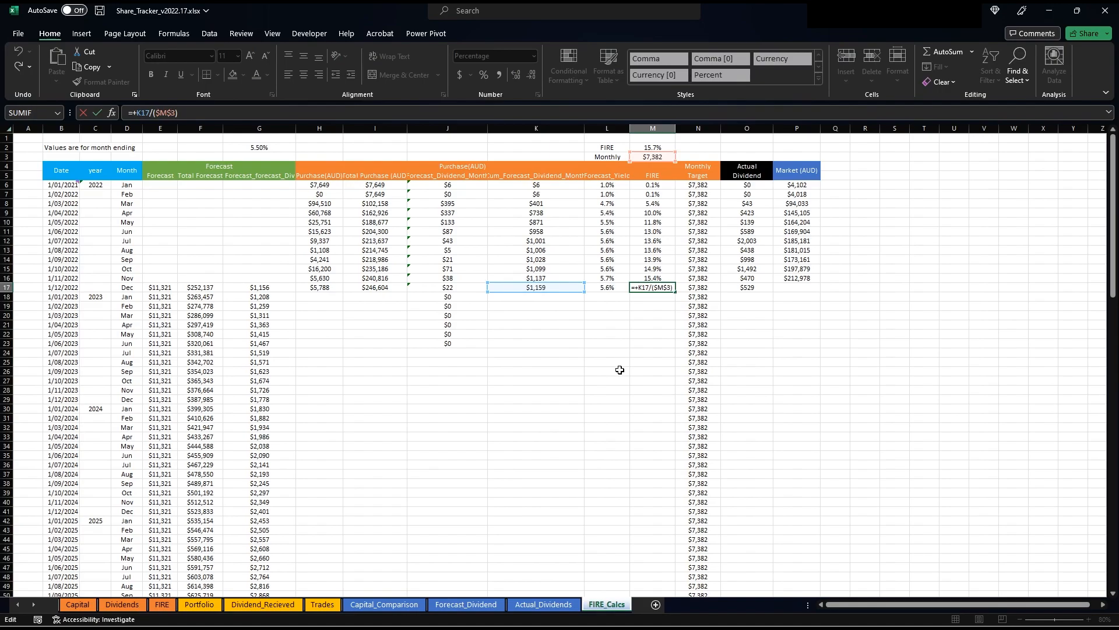
key(ctrl+Return)
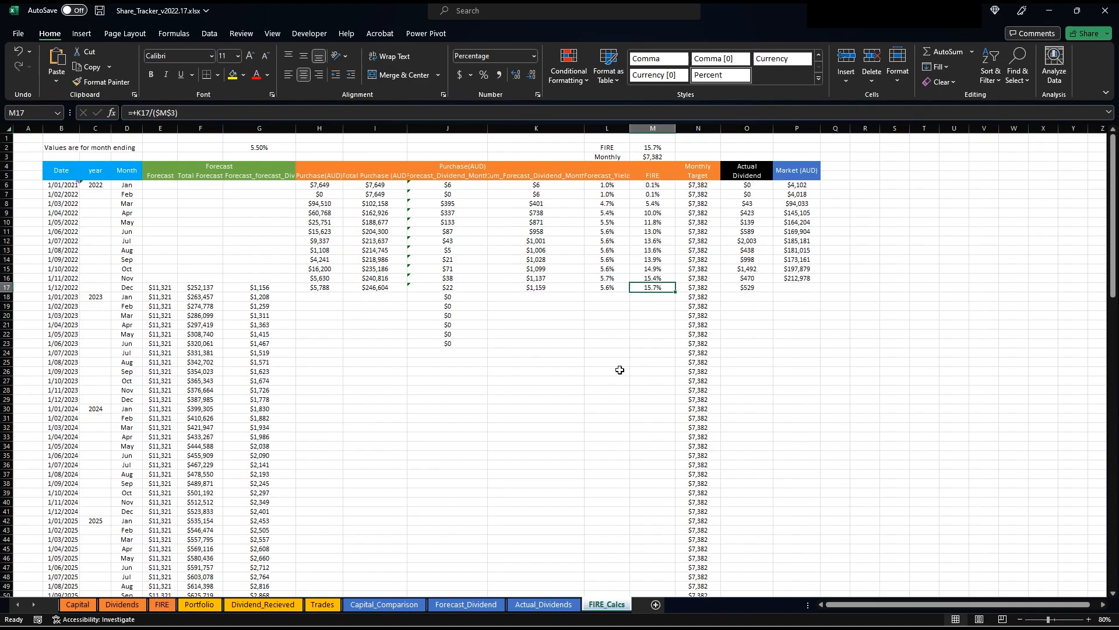
click(686, 291)
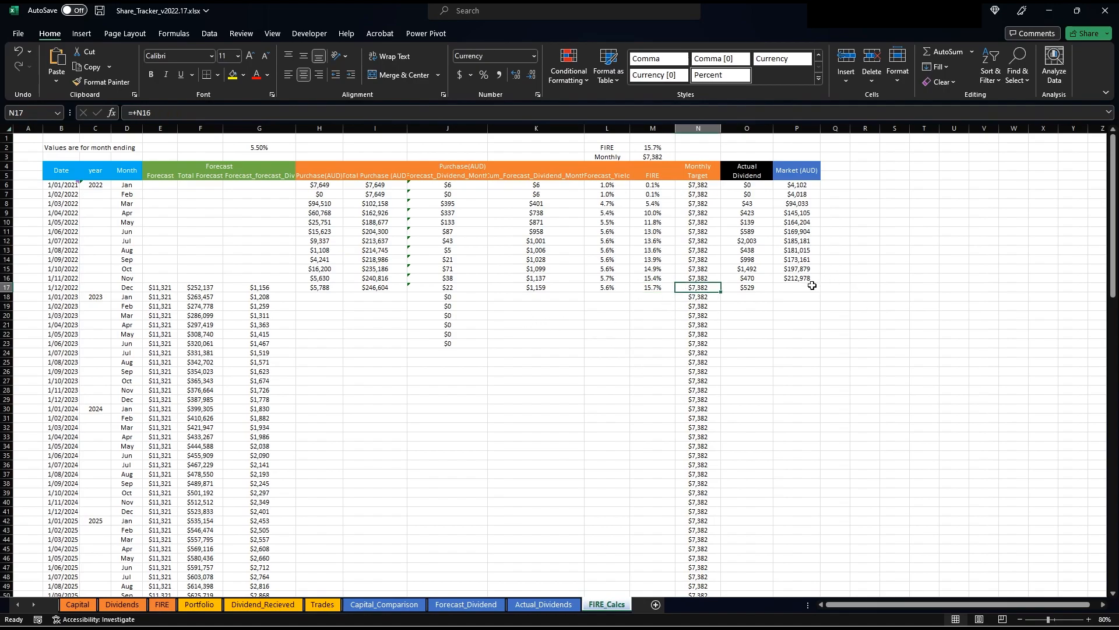
Step: Inspect the SUMIFS Actual Dividend formula in O17 and its references to the Dividend_Recieved sheet
click(745, 289)
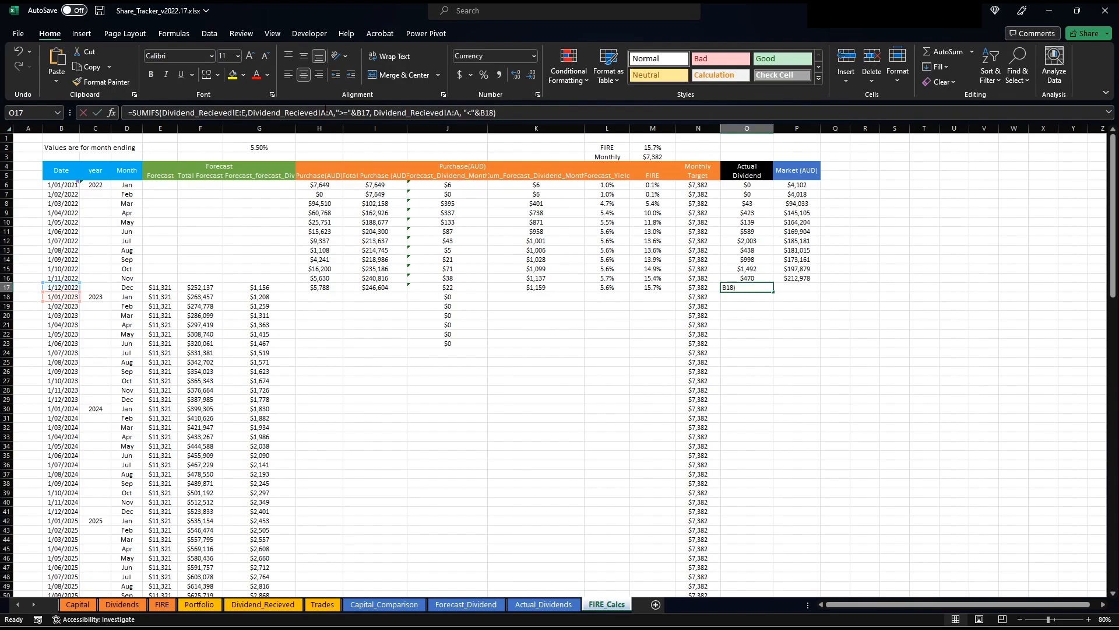
click(324, 111)
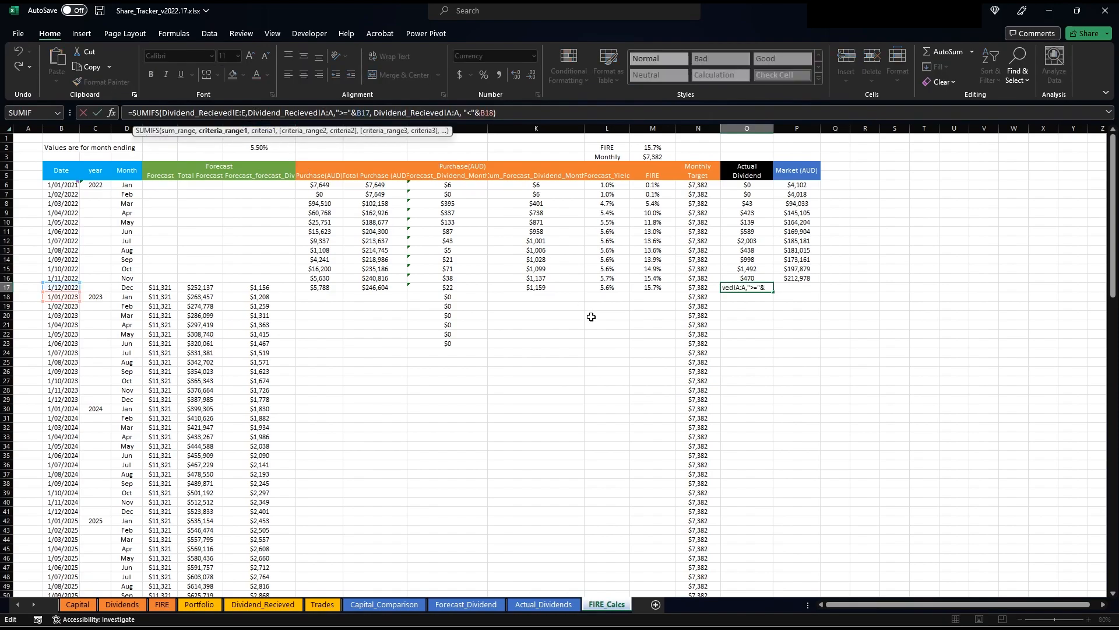
key(Escape)
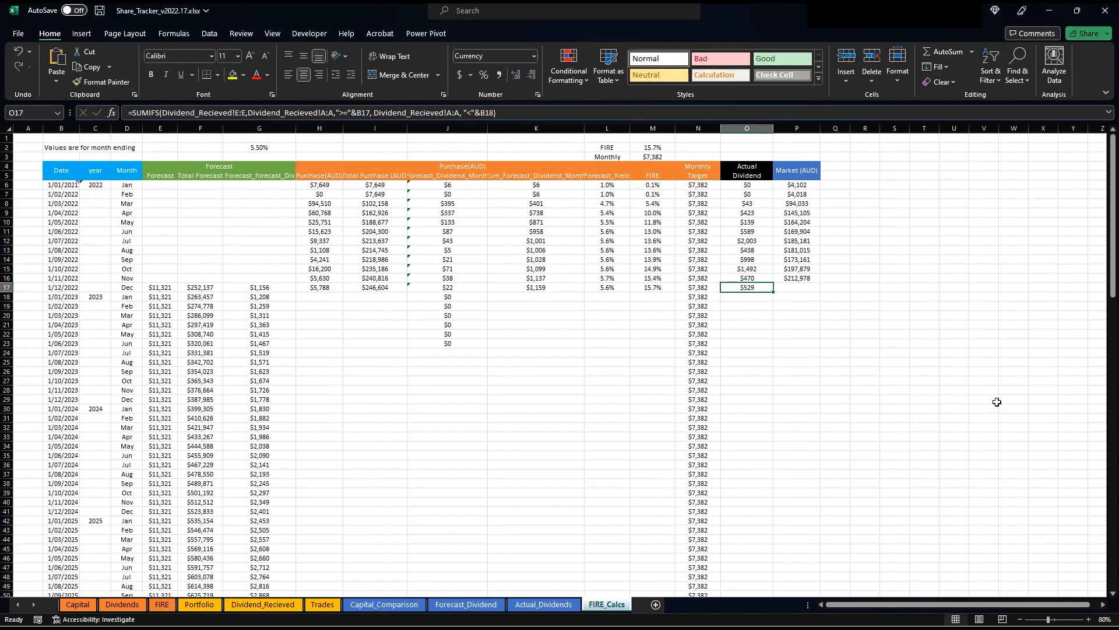
Step: Examine the latest December 2022 dividend entries on the Dividend_Recieved sheet, highlighting the amounts in E148:E157
click(263, 606)
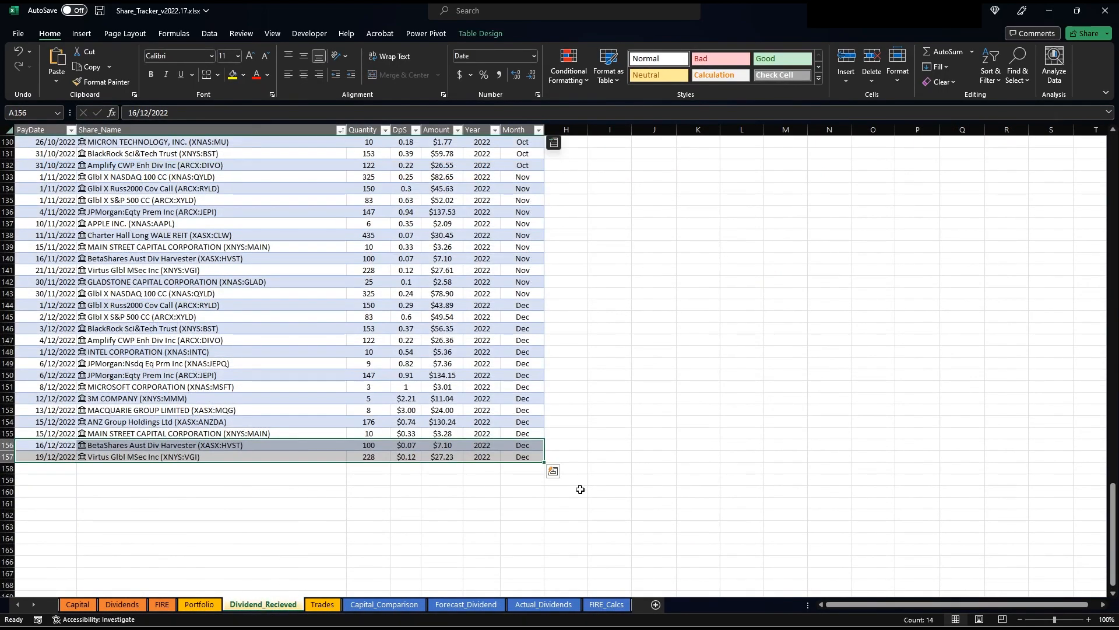
scroll(274, 483, up, 1)
scroll(291, 487, down, 2)
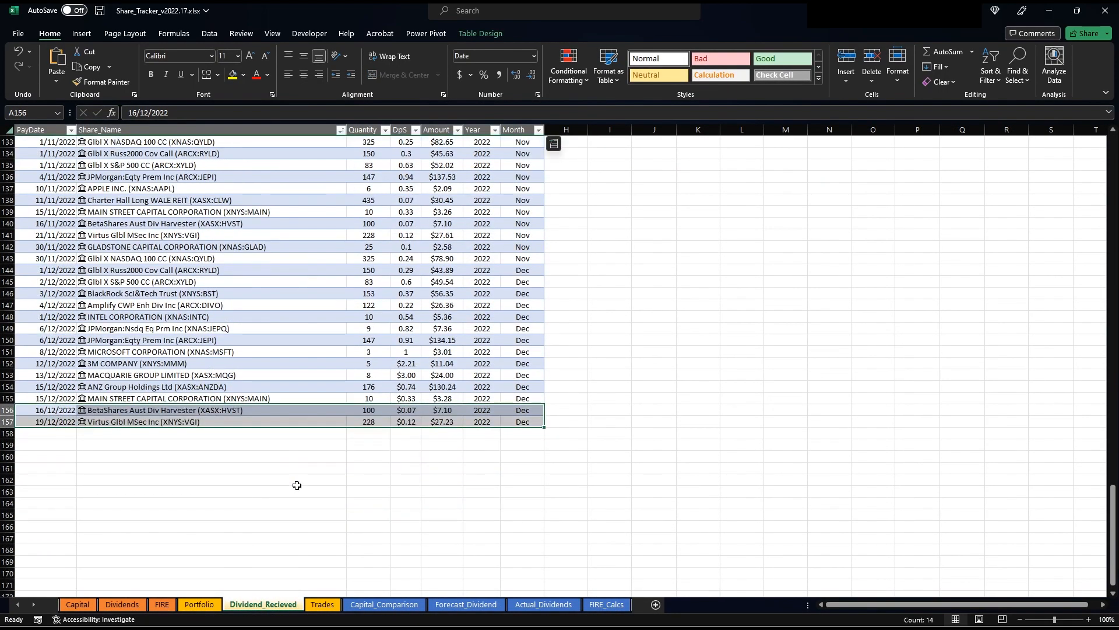
click(337, 488)
drag(40, 399, 522, 415)
click(331, 443)
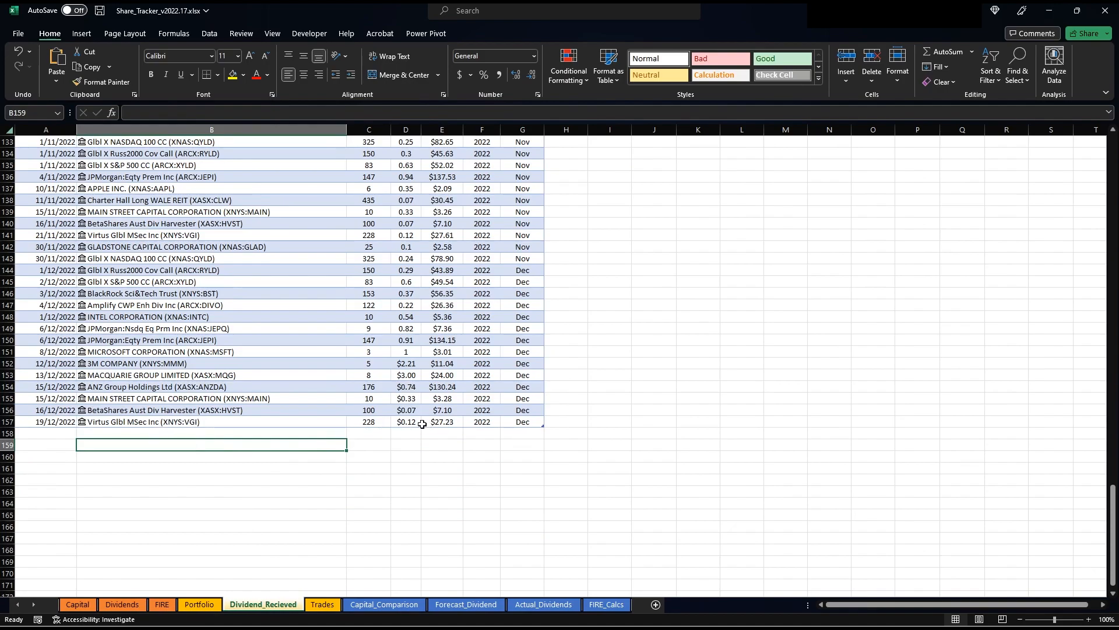
drag(450, 420, 443, 316)
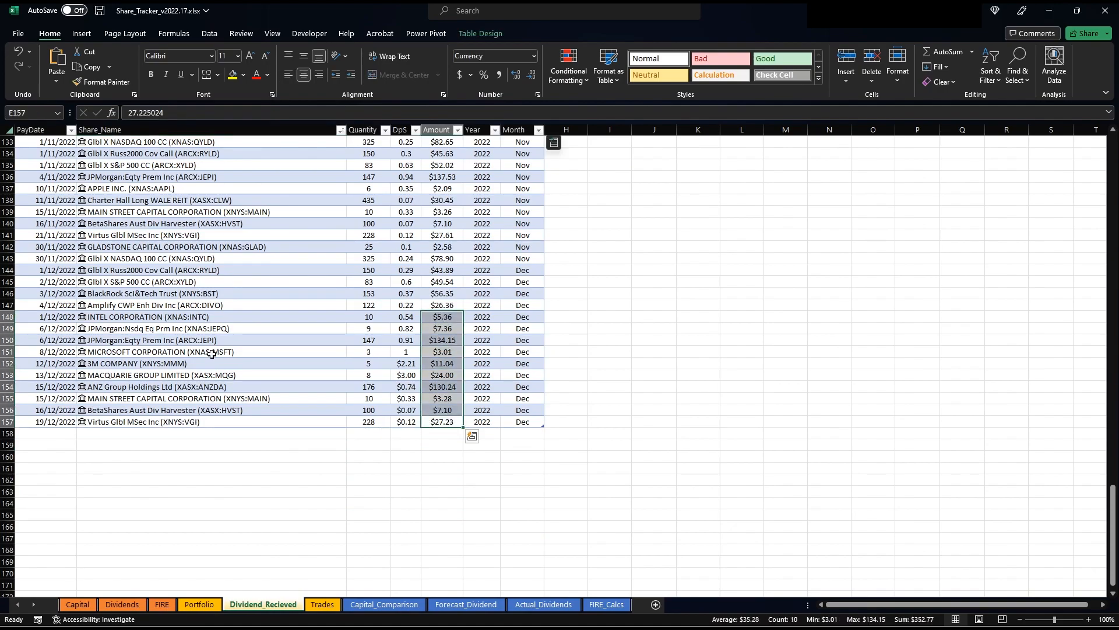
Step: Check the Market (AUD) cells P16 and P17 in FIRE_Calcs, and highlight the calculation table across B2:P37
click(617, 604)
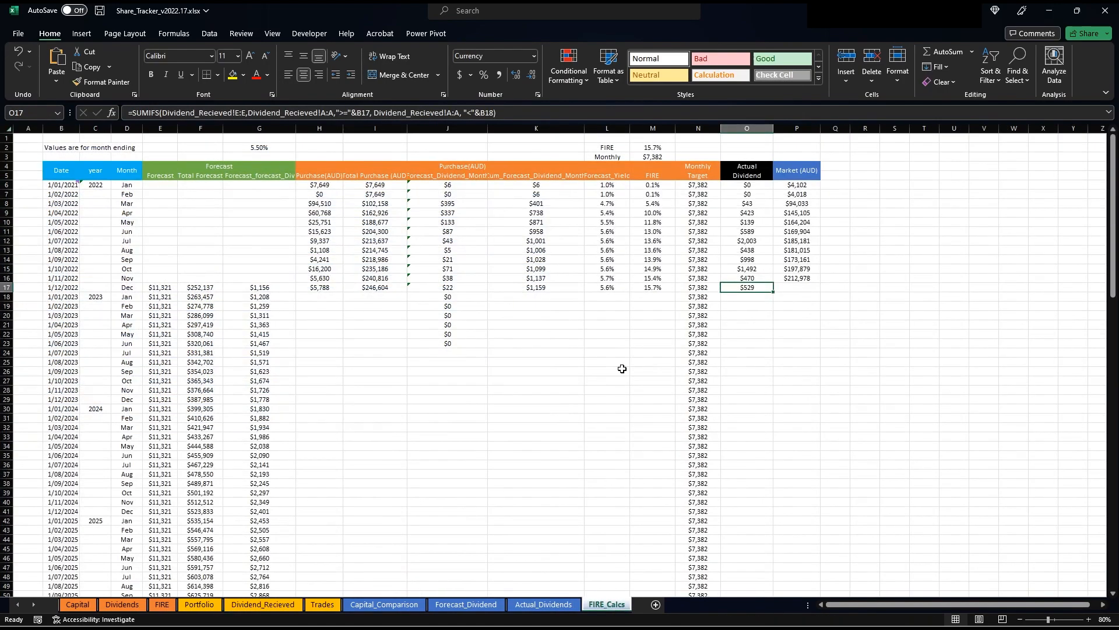
click(789, 279)
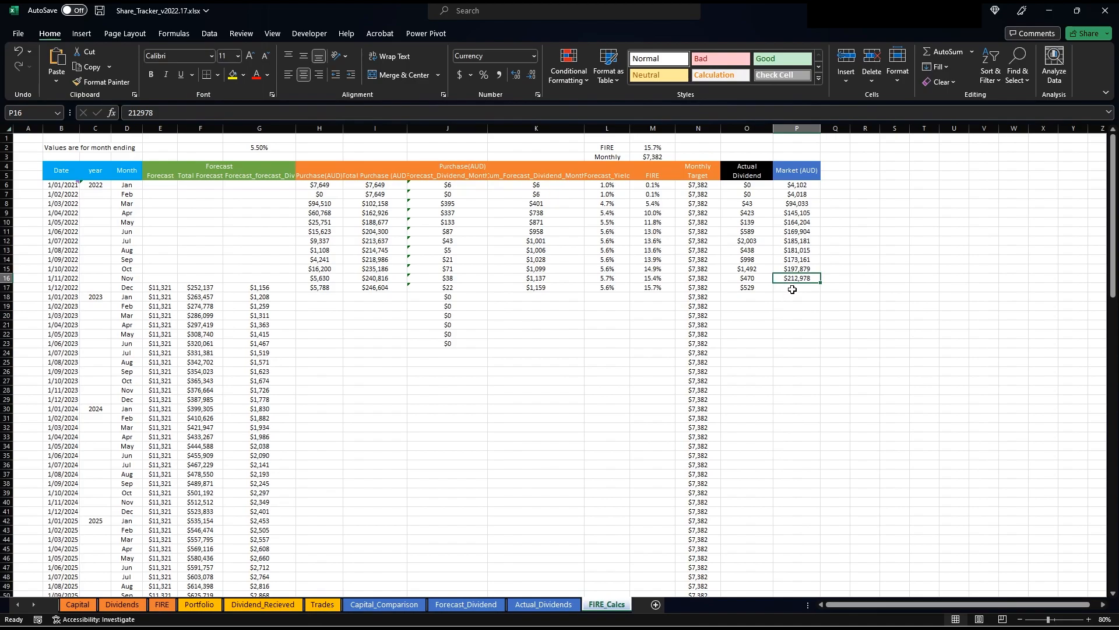
click(792, 290)
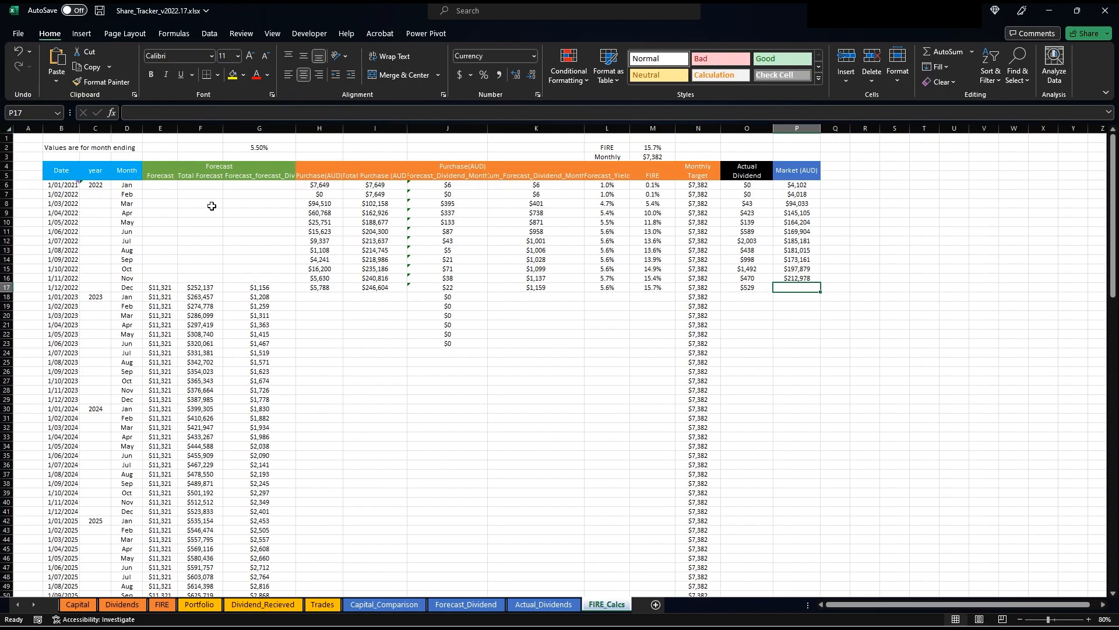
drag(60, 146, 793, 469)
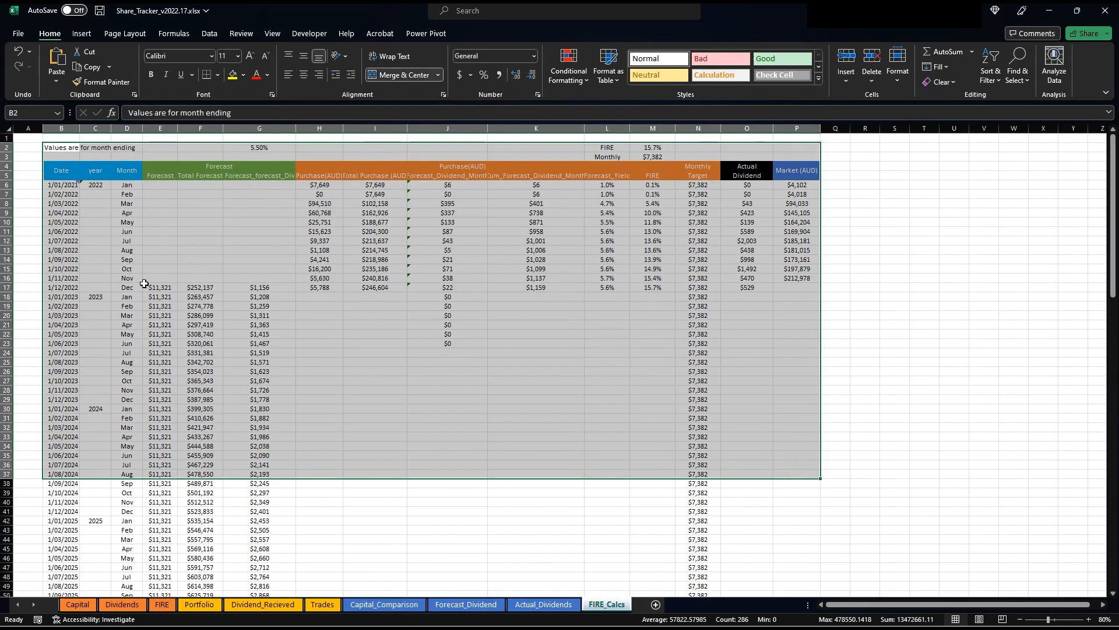
click(105, 216)
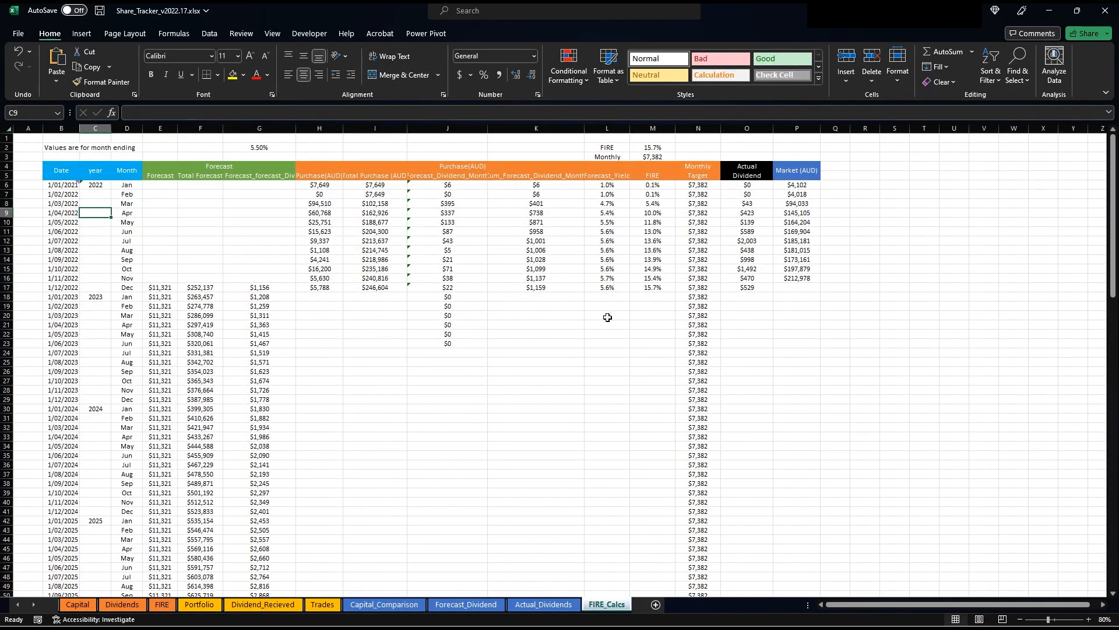
Step: Examine where the actual and market lines meet the planned line in the FIRE dashboard's total investment chart
click(162, 604)
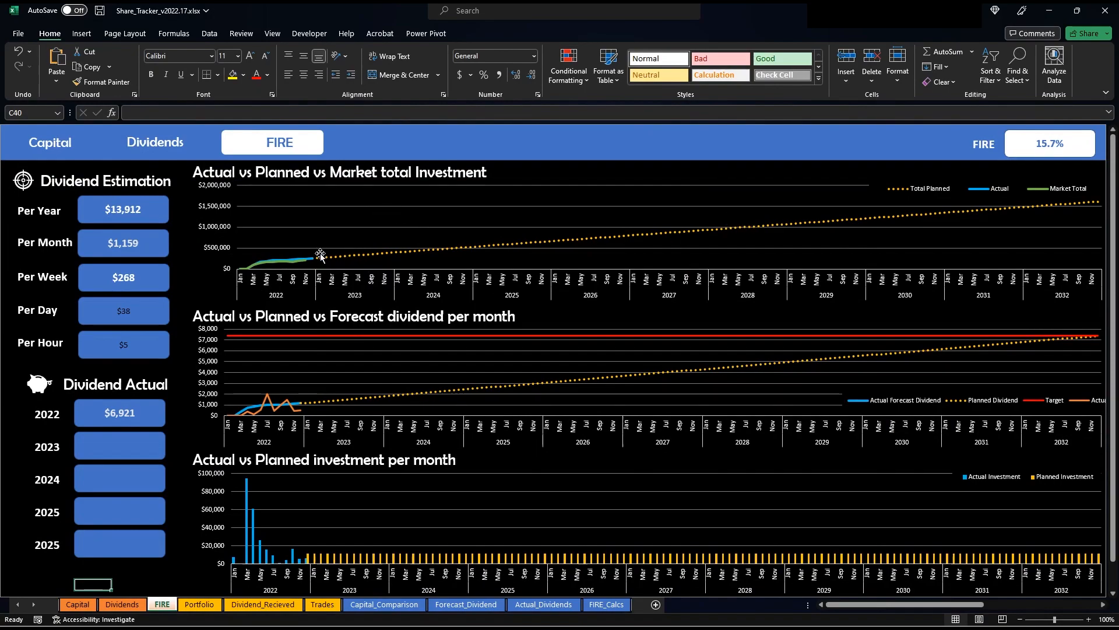
mouse_move(325, 264)
mouse_move(306, 267)
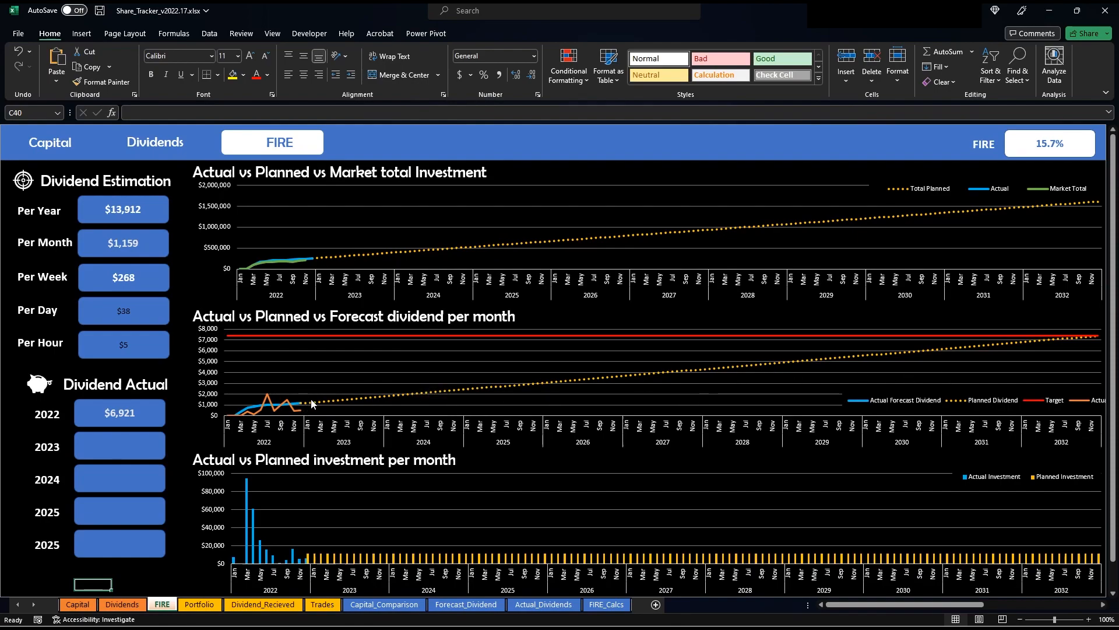
Step: Examine the actual dividend line in the FIRE dashboard's dividend chart, and check cumulative forecast dividend column K and cell K17 in FIRE_Calcs
mouse_move(307, 406)
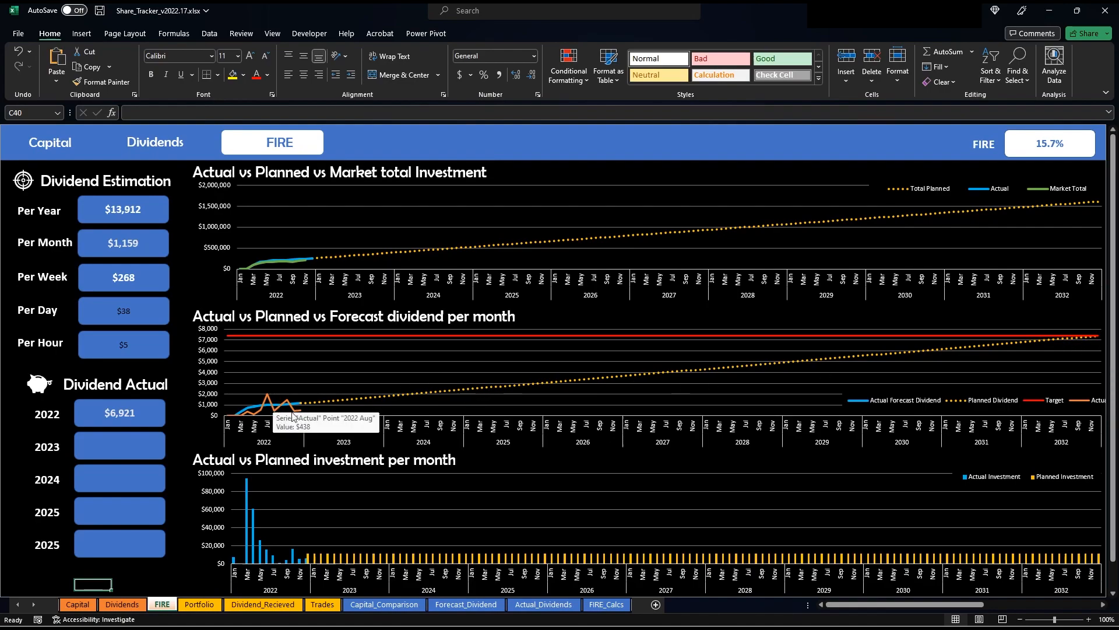
click(618, 605)
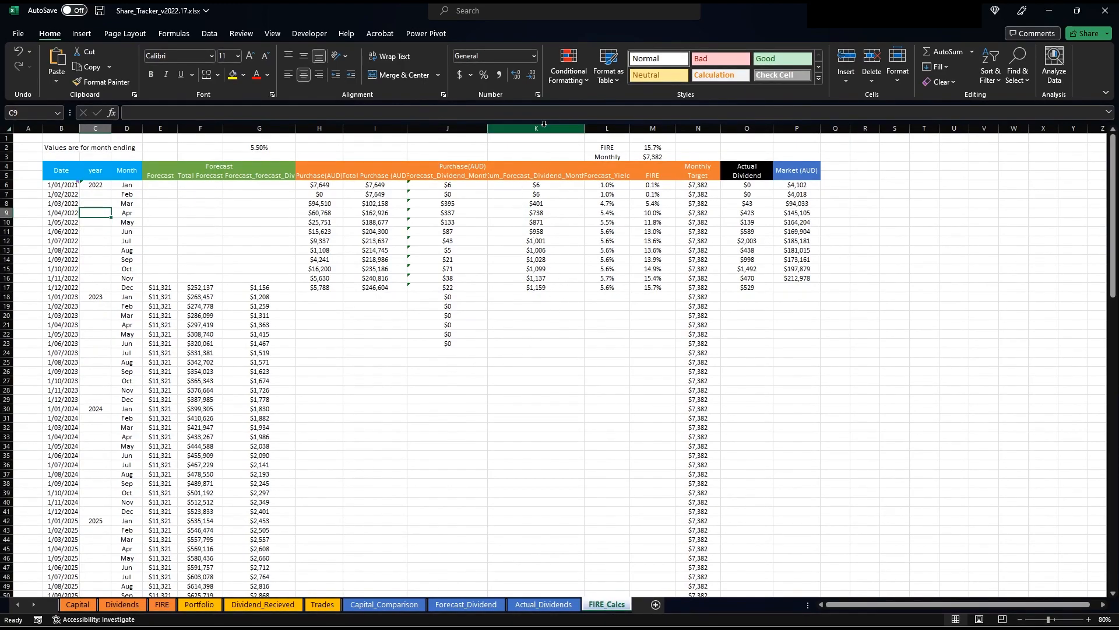
click(548, 128)
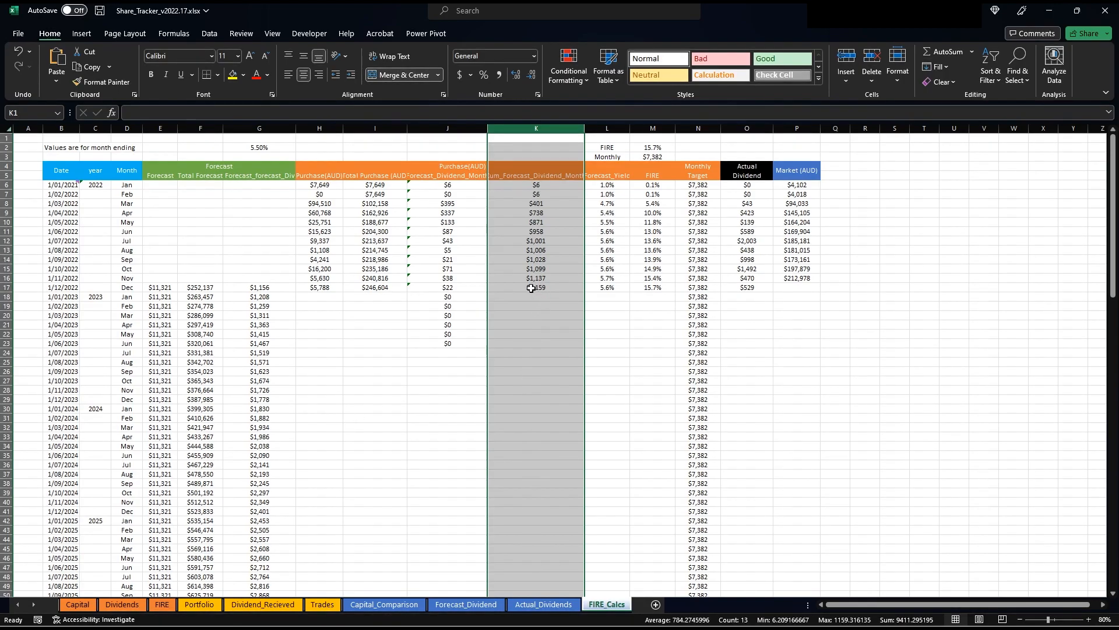
click(532, 288)
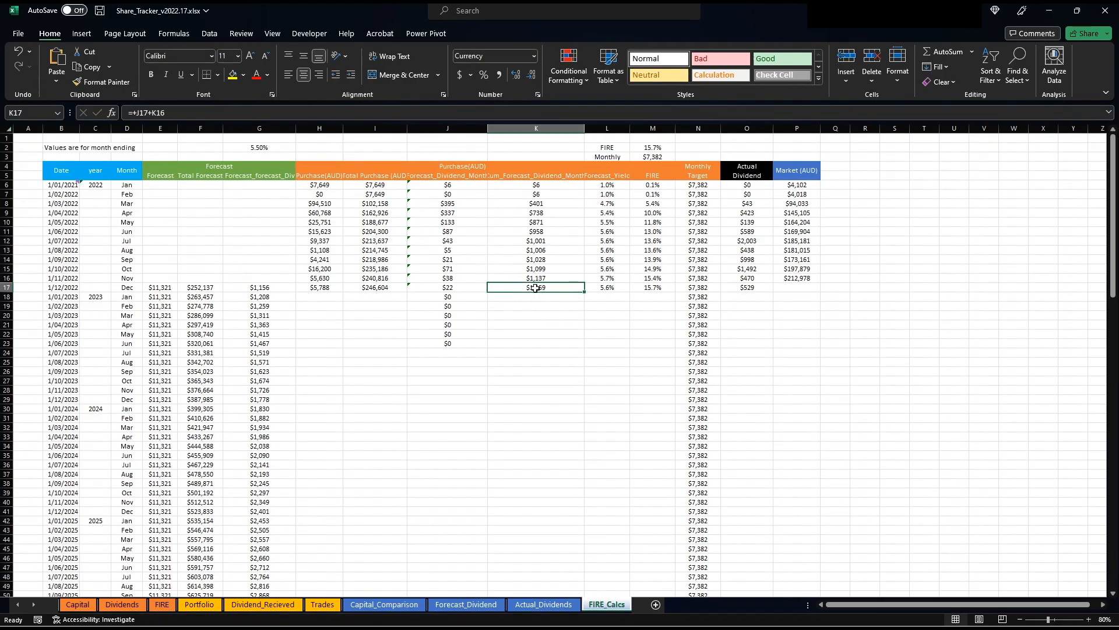
Step: Examine the actual versus planned investment per month chart on the FIRE dashboard, and look over the Capital and Dividends dashboards
click(162, 605)
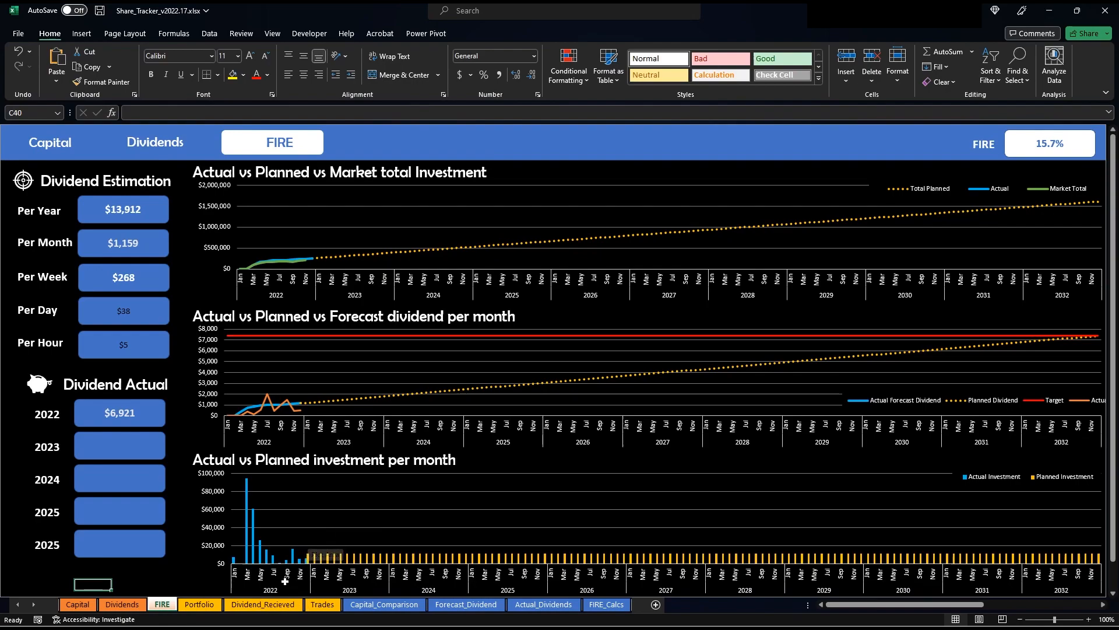
mouse_move(302, 562)
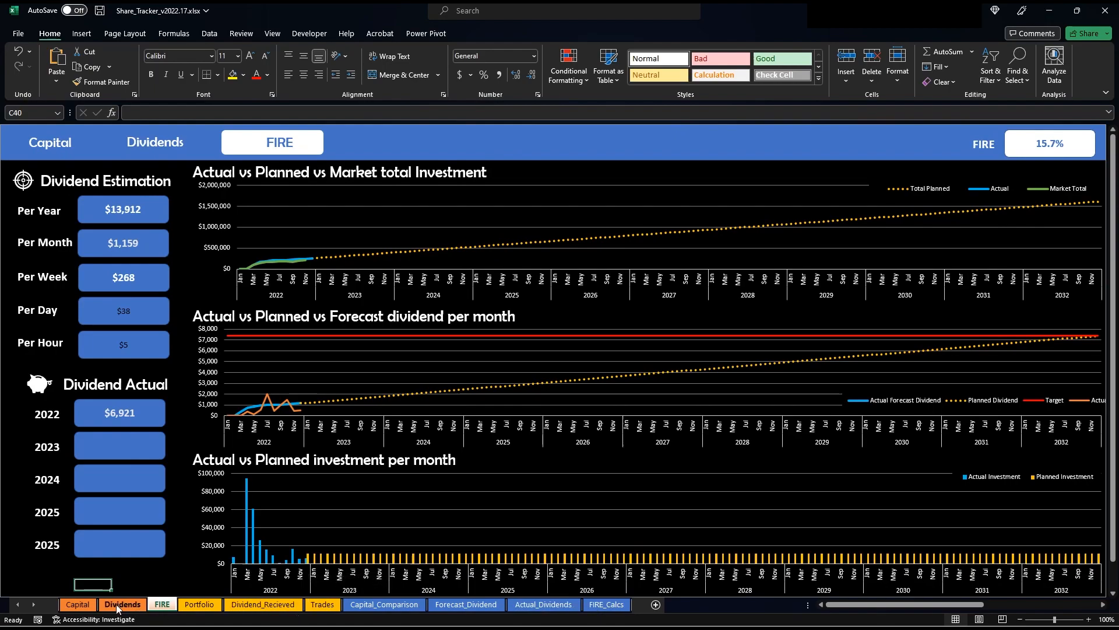
click(79, 607)
click(121, 608)
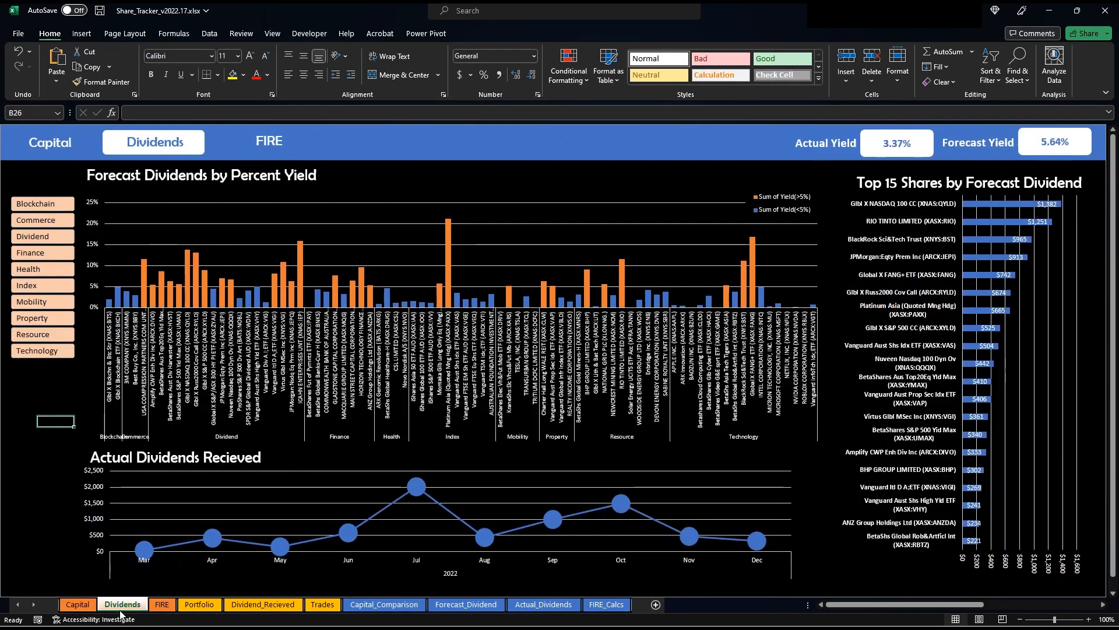
click(162, 606)
Step: Look over the FIRE_Calcs sheet, highlight the Dividend2021_AUD column on the Trades sheet, and return to the FIRE dashboard
click(605, 606)
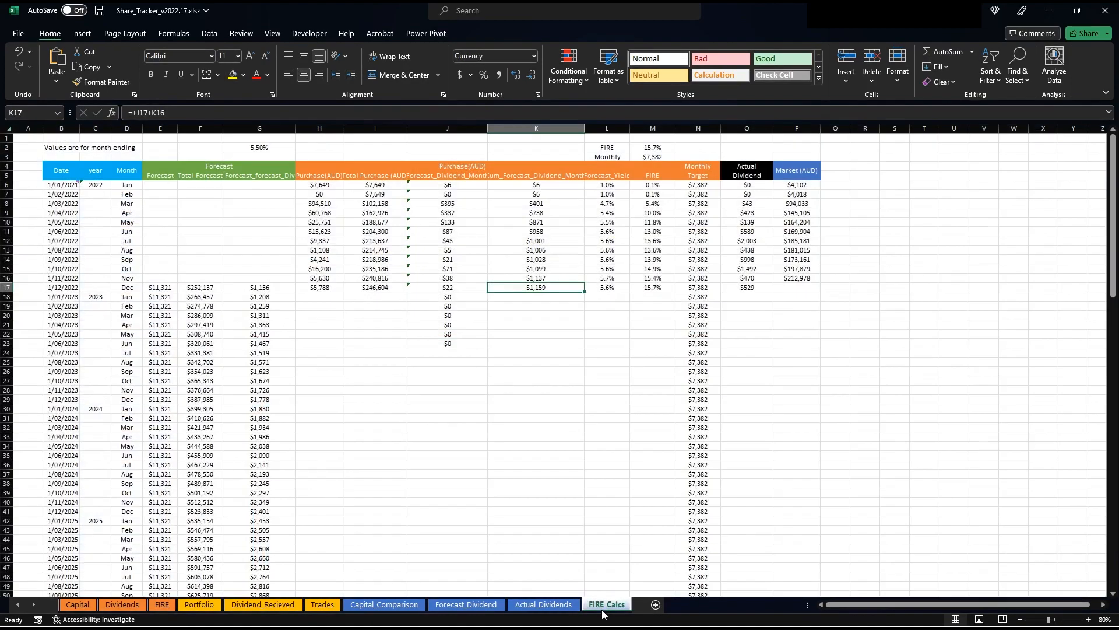
click(322, 604)
click(722, 127)
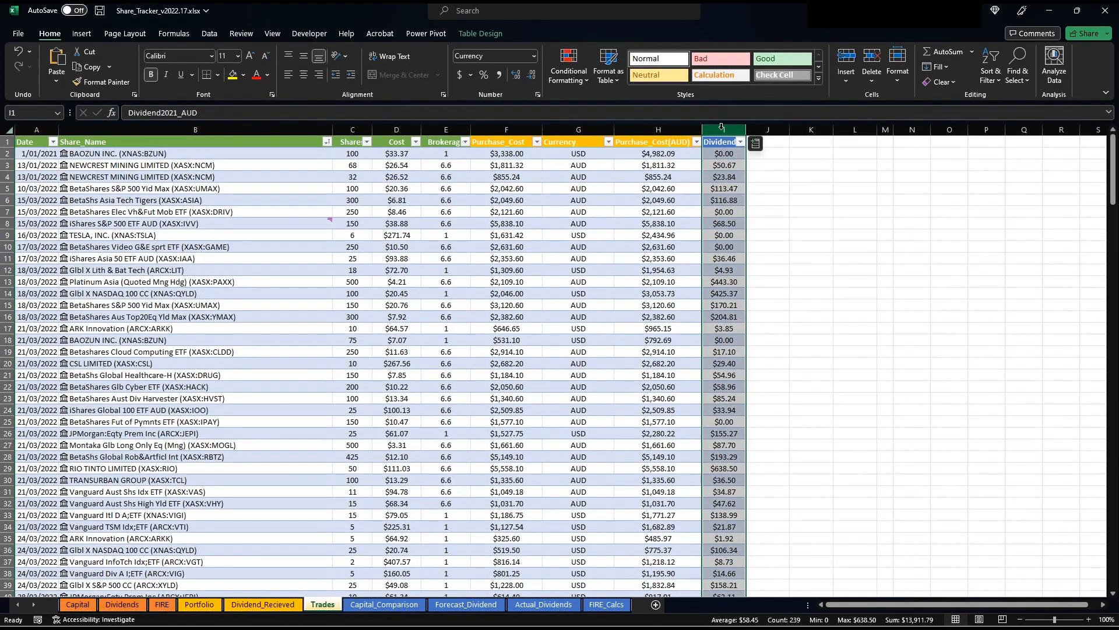
click(625, 606)
click(232, 606)
click(162, 605)
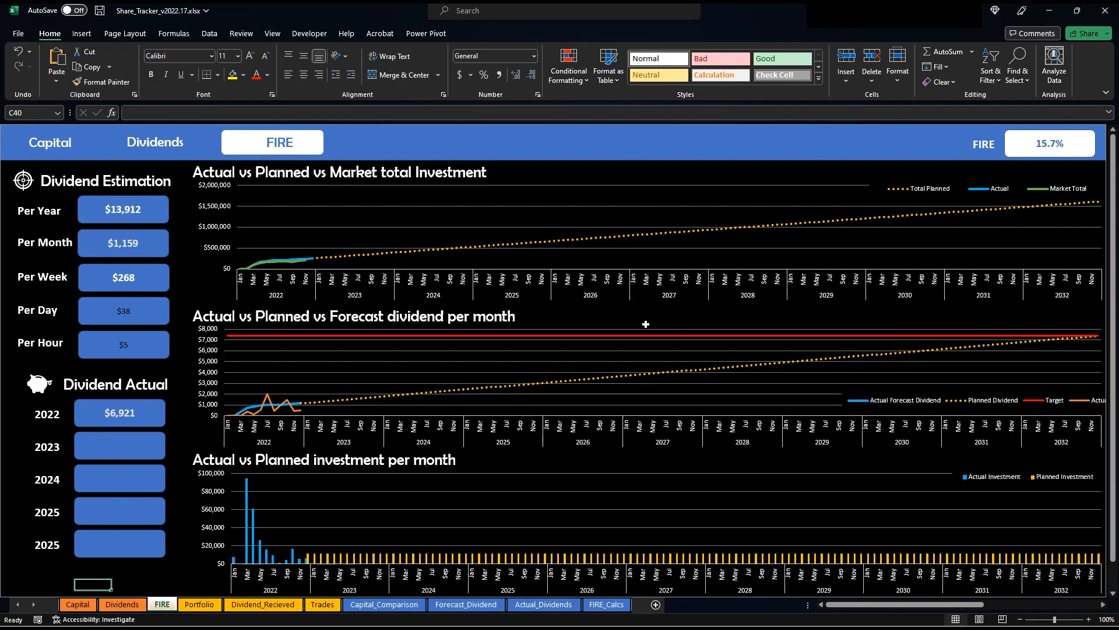
Step: Check the monthly Forecast investment cells E17 and E30 in FIRE_Calcs
click(606, 605)
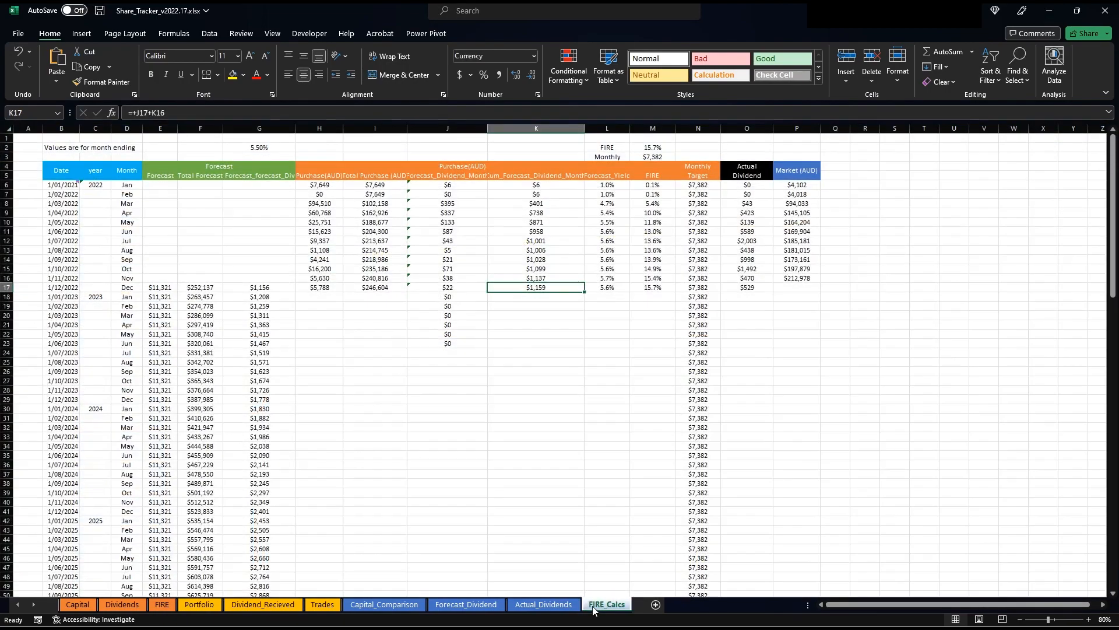
click(155, 285)
click(132, 354)
click(167, 410)
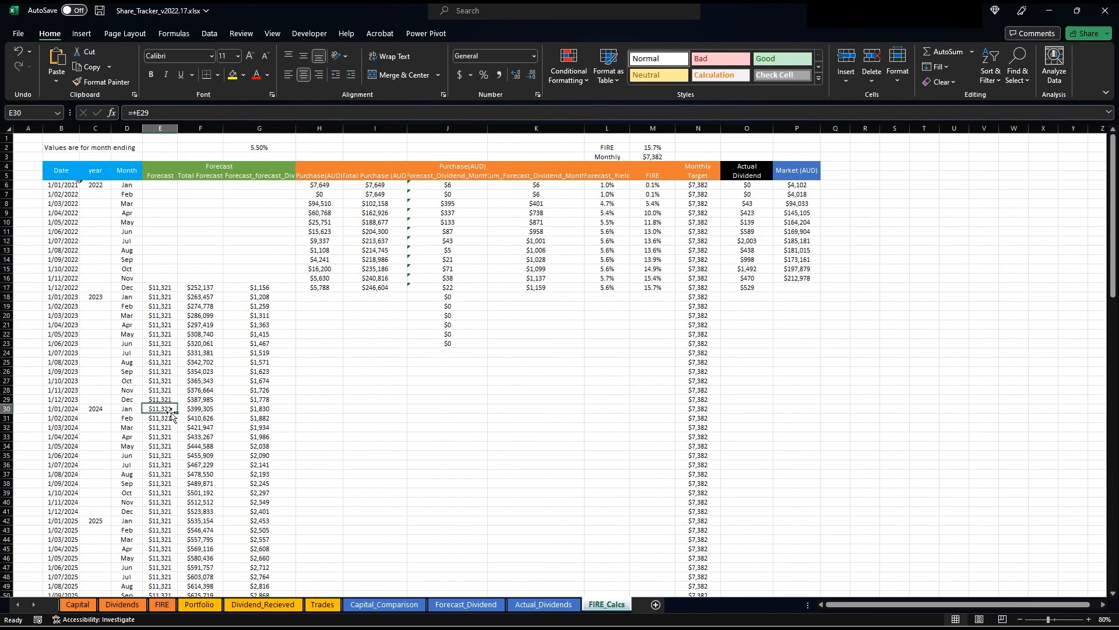